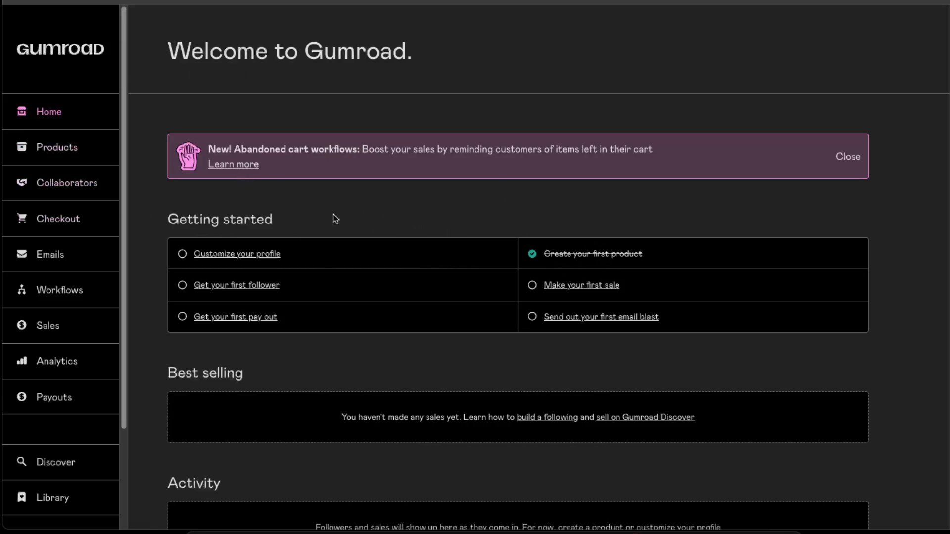
- Start a new product named "Daily Dream Journal" with the Digital product type
click(56, 148)
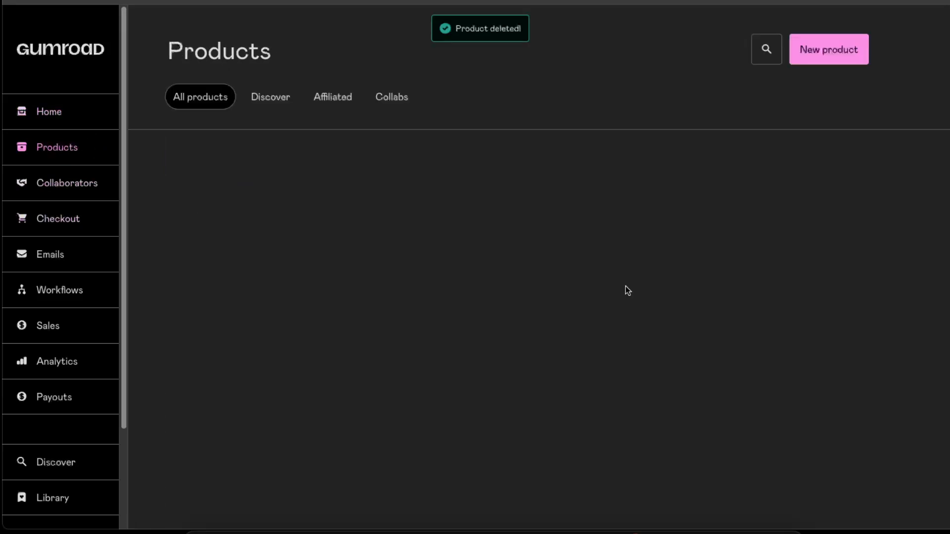
click(819, 49)
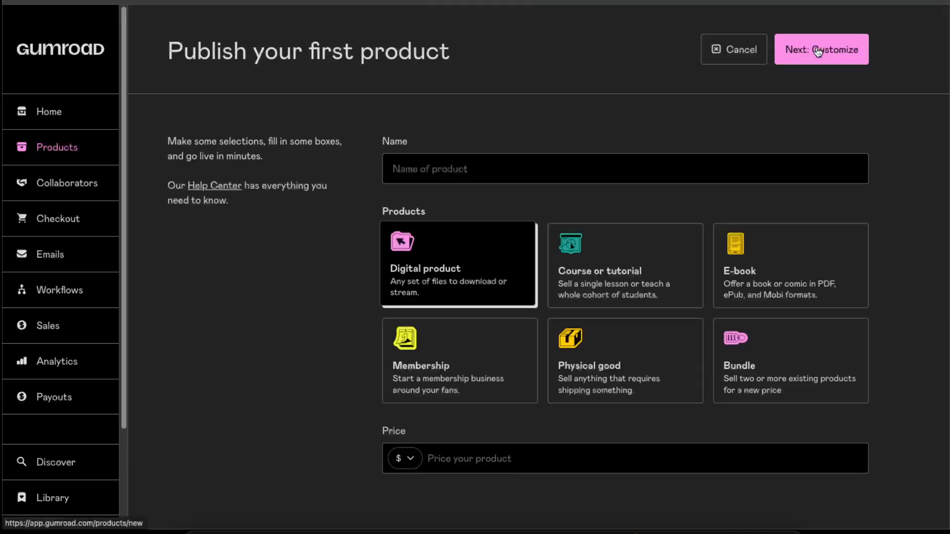
click(468, 165)
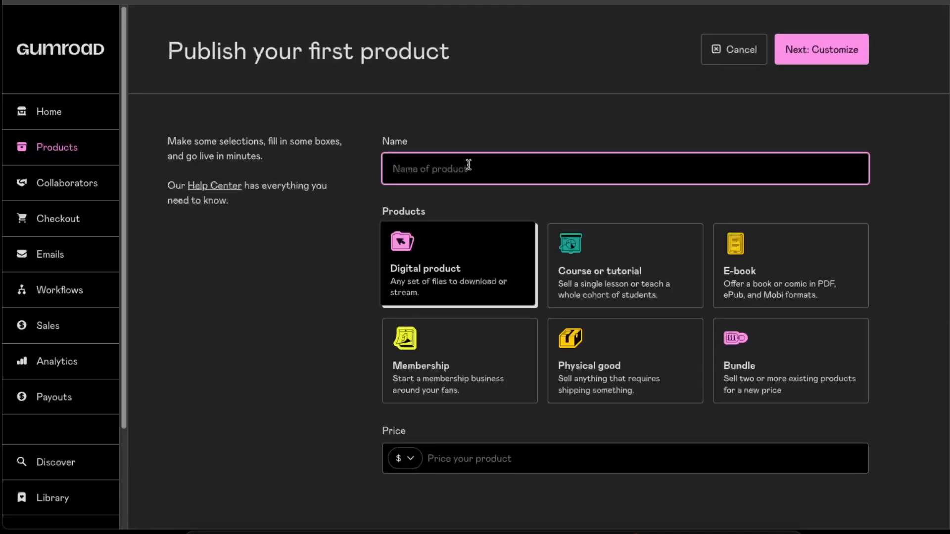
text(Daily Dream Journal)
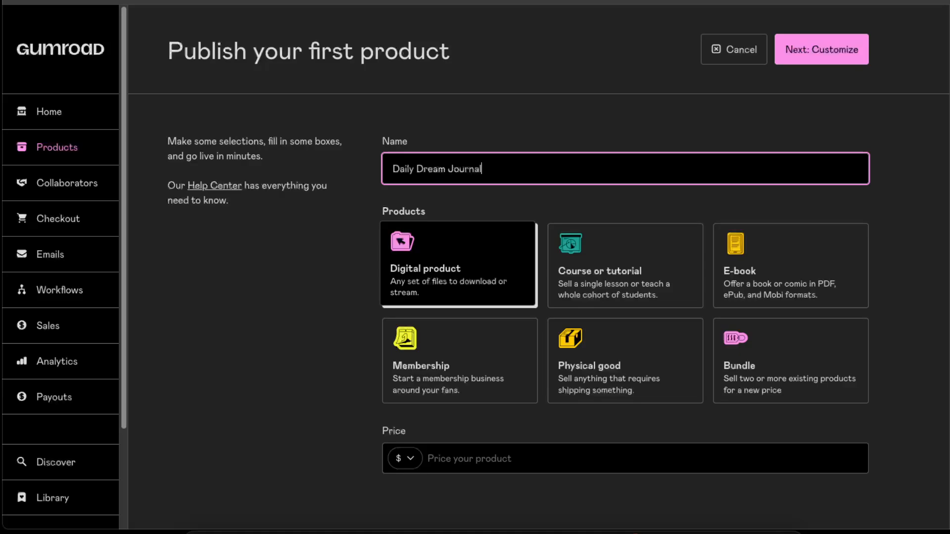
click(456, 251)
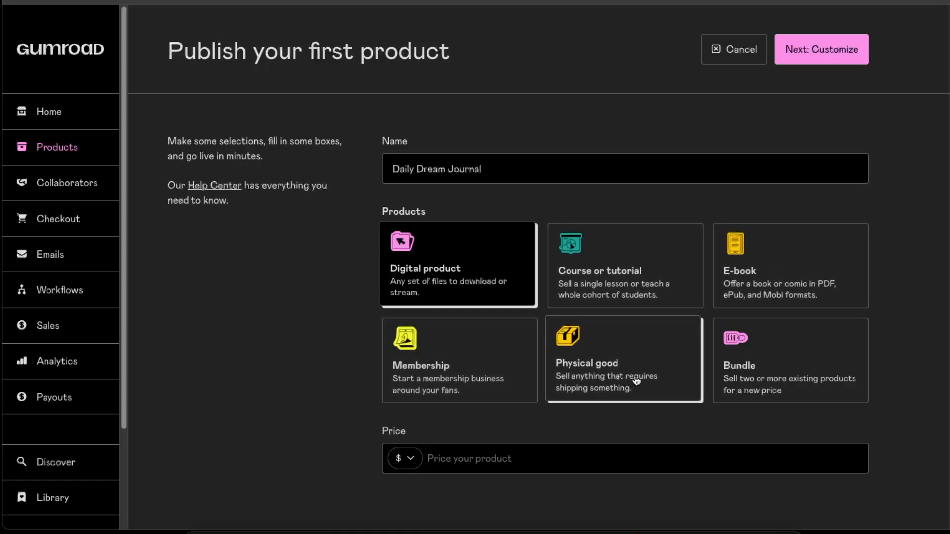
- Set the product's price to 10 in US dollars and continue to the customization page
scroll(557, 419, down, 1)
click(503, 455)
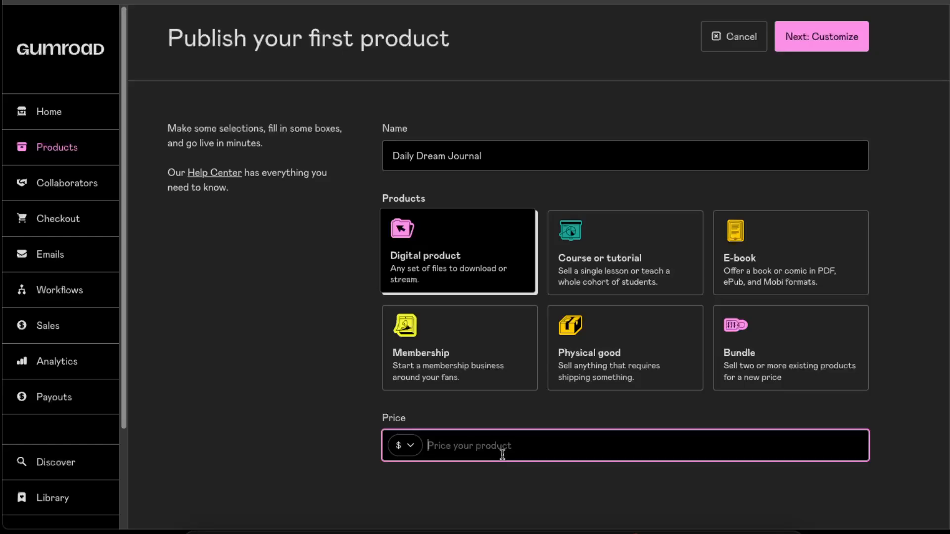
text(10)
click(265, 422)
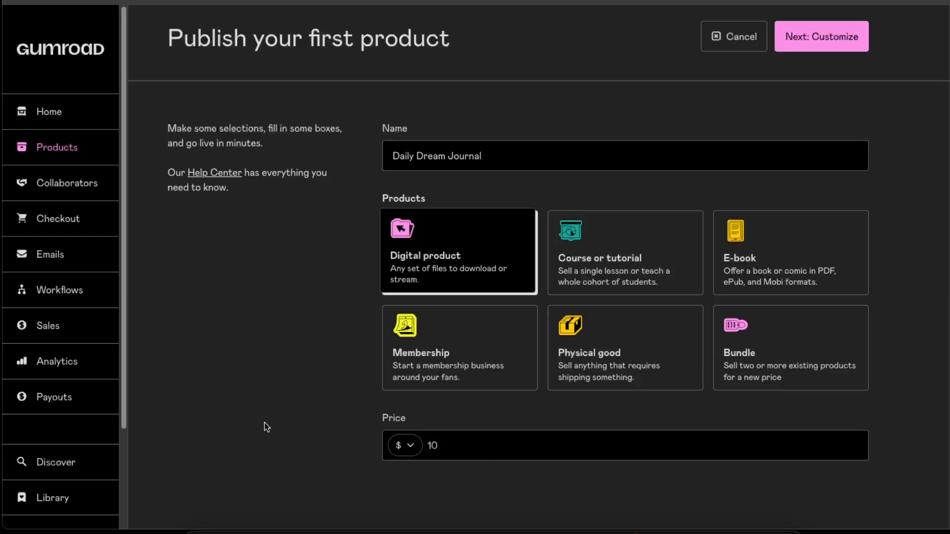
click(417, 448)
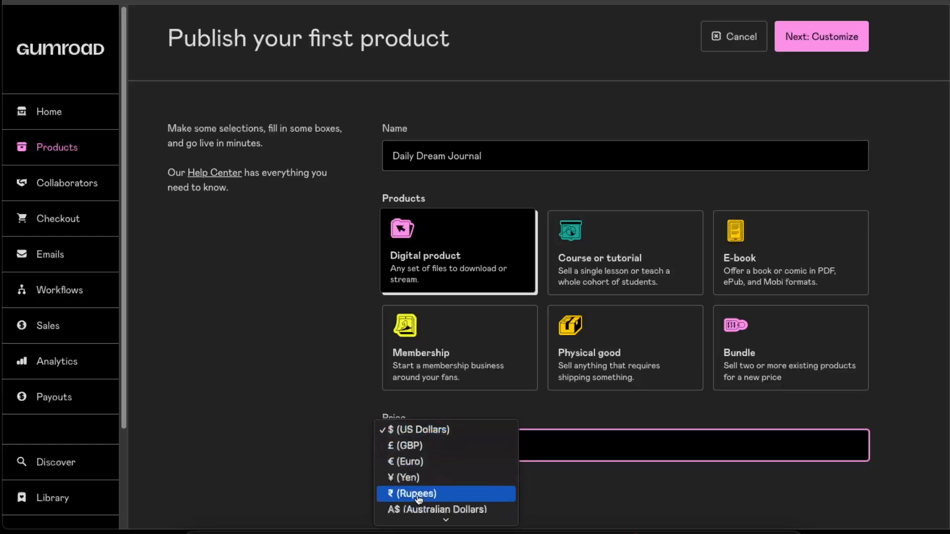
scroll(416, 490, down, 5)
click(304, 316)
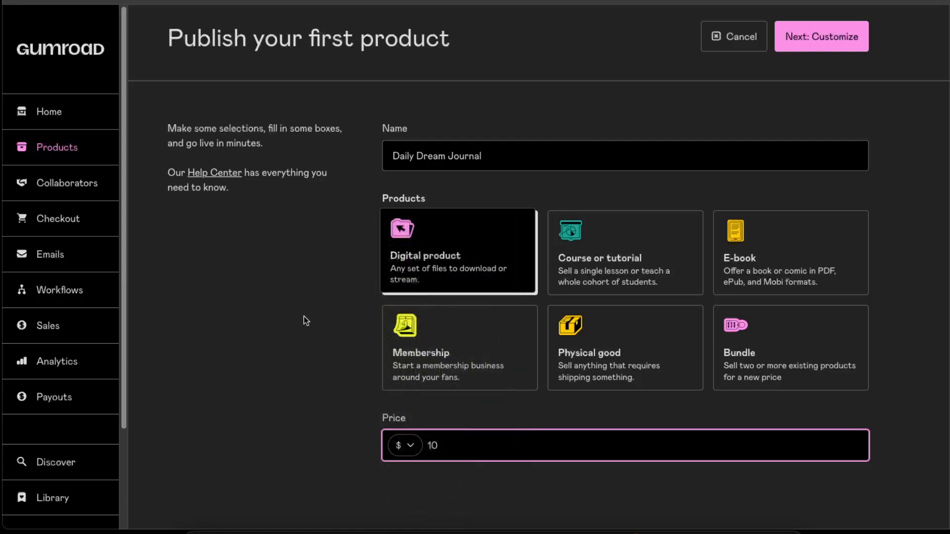
click(822, 37)
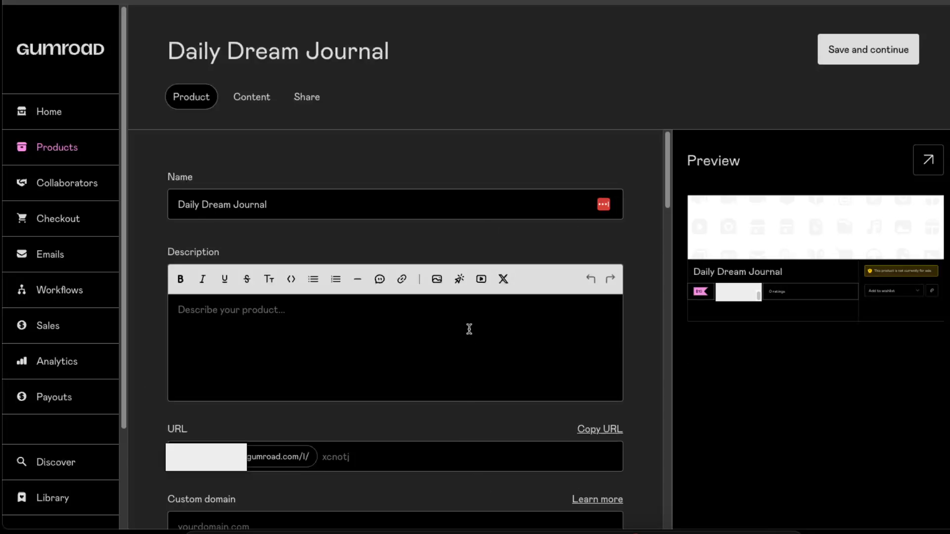
- Enter "the description of dream journal" as the product description and set the URL ending to "dreamjournal"
click(220, 315)
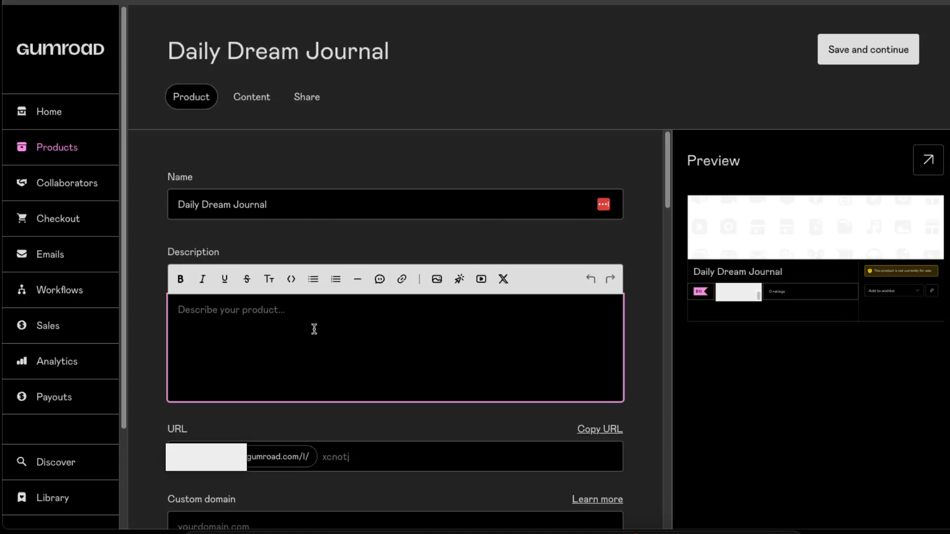
text(the description of)
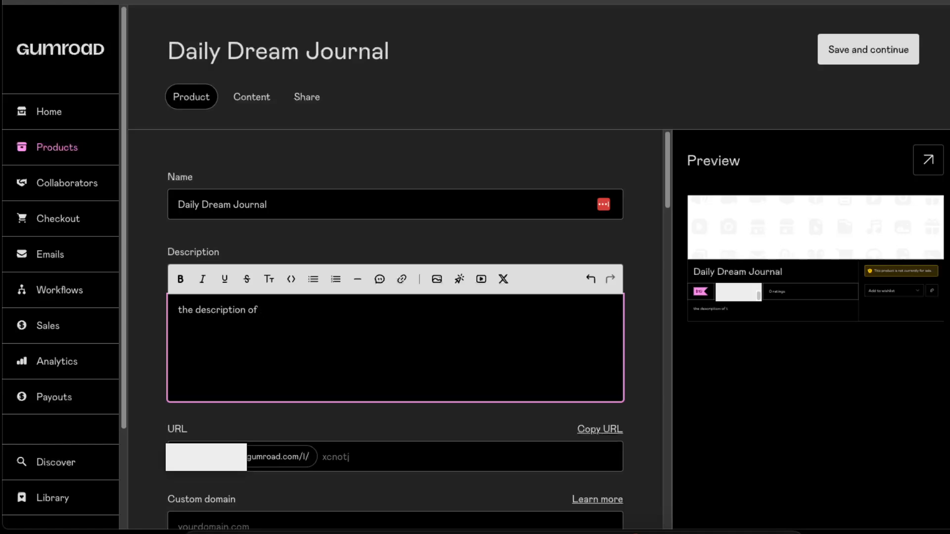
text( dream journal)
click(397, 461)
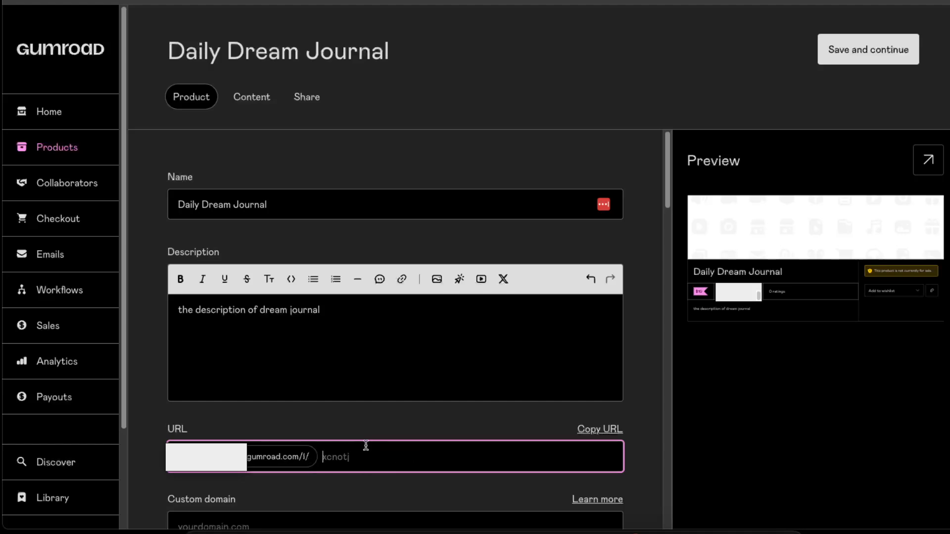
text(dreamjournal)
click(330, 426)
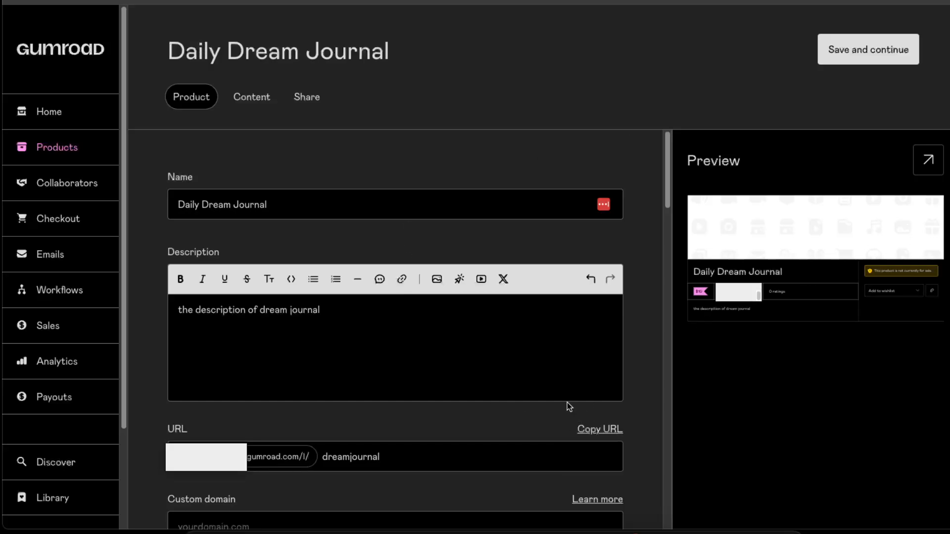
- Upload the horizontal "Understanding Dreams" image as the product cover
scroll(567, 402, down, 7)
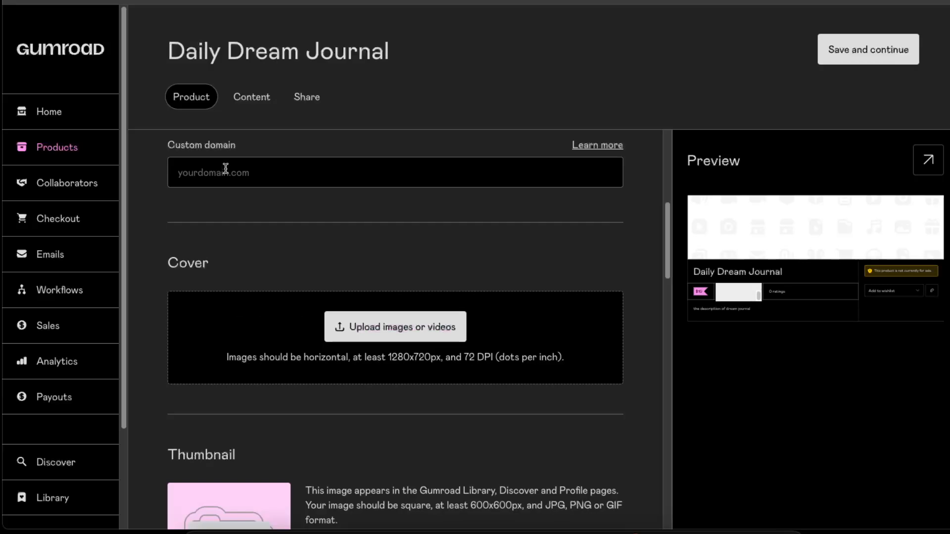
drag(167, 263, 221, 265)
click(235, 266)
drag(442, 357, 386, 357)
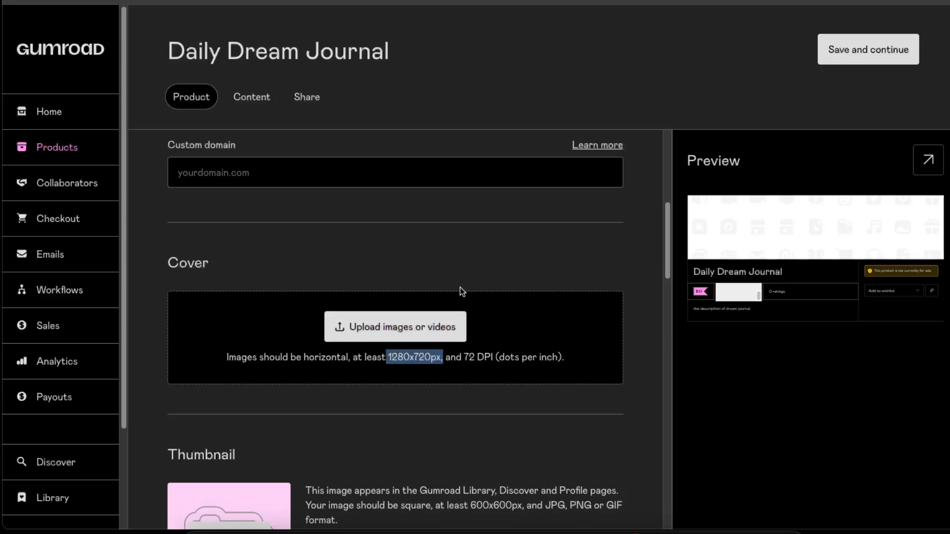
click(427, 324)
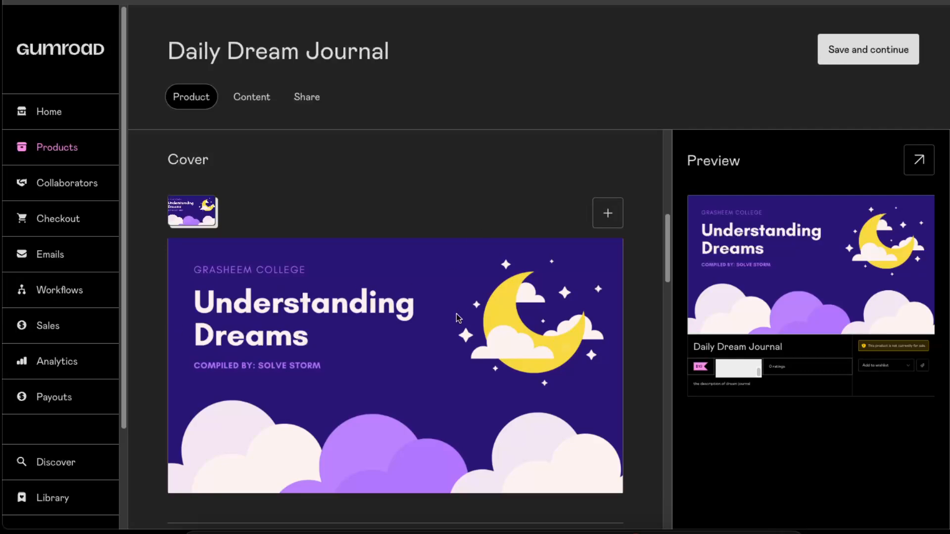
- Upload the square "Dream Journal" image as the product thumbnail
scroll(431, 318, down, 4)
scroll(431, 319, down, 4)
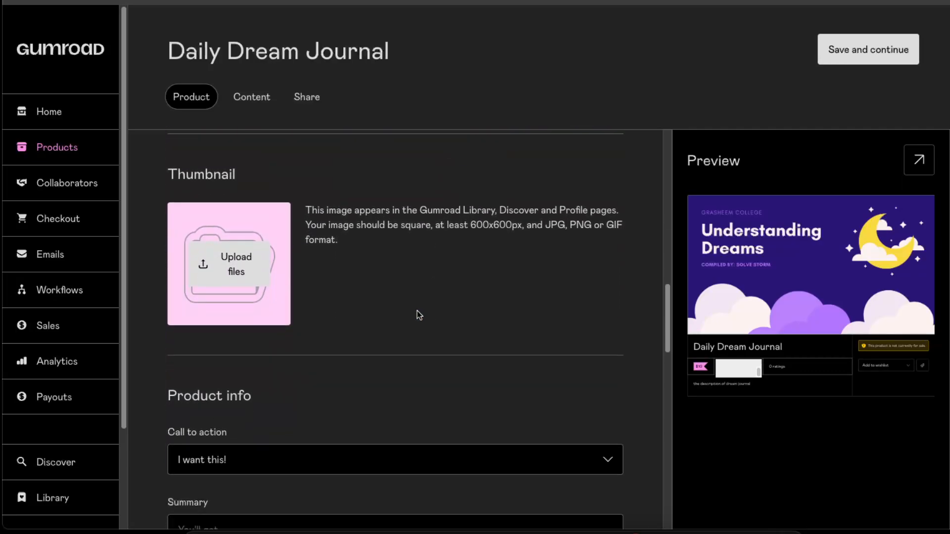
drag(319, 210, 571, 207)
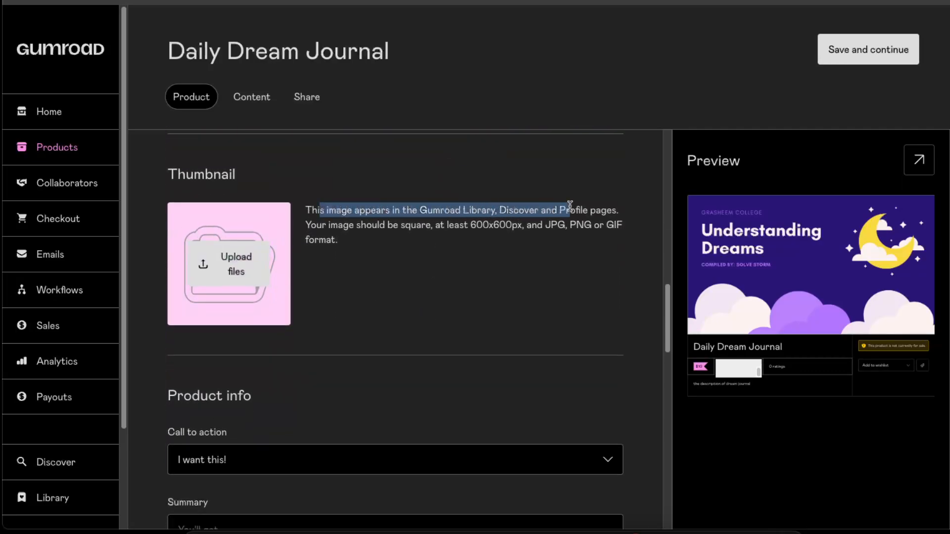
click(571, 206)
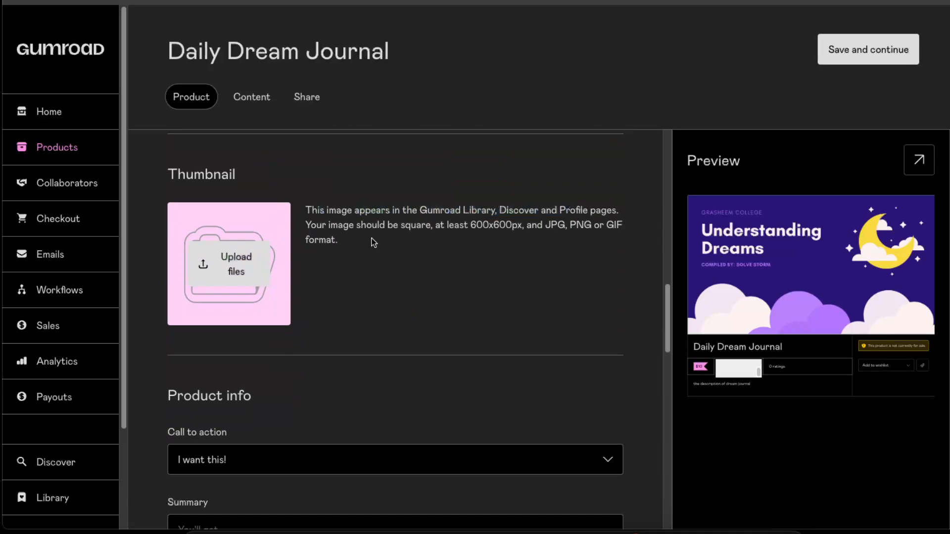
drag(470, 226, 523, 222)
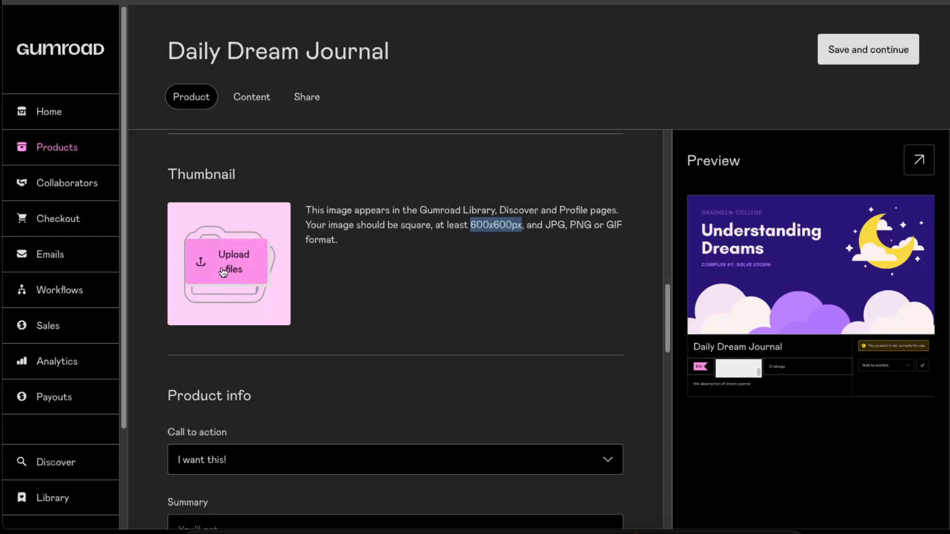
click(223, 272)
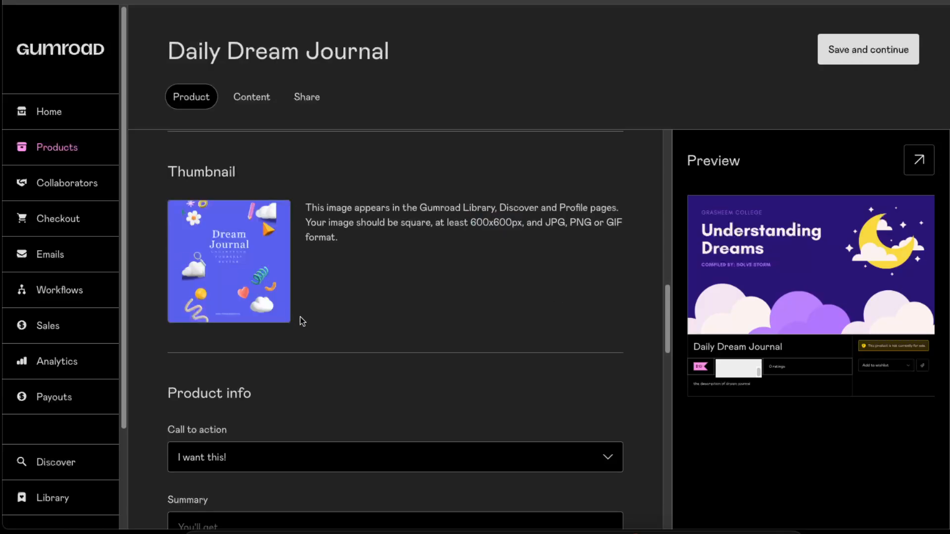
- Change the product's call to action to "Buy this"
scroll(300, 319, down, 2)
scroll(300, 320, down, 2)
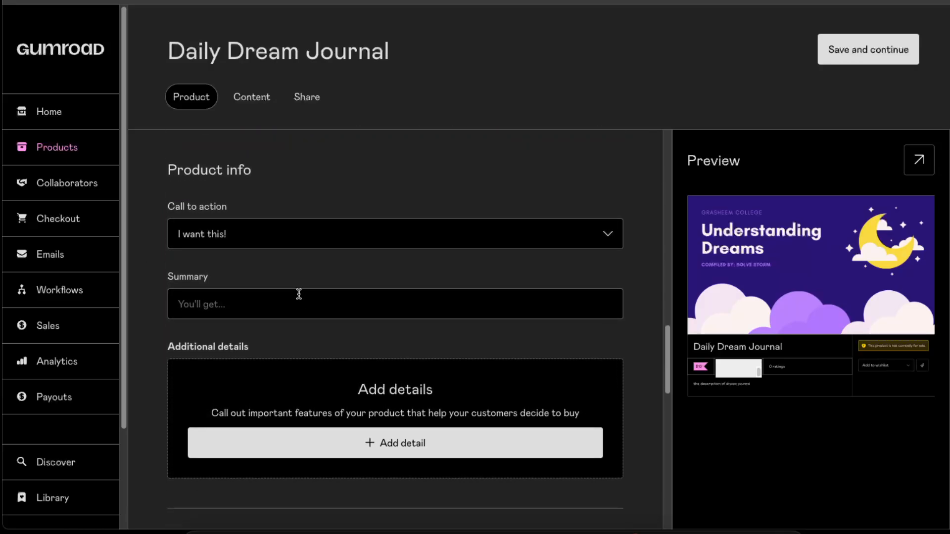
click(238, 235)
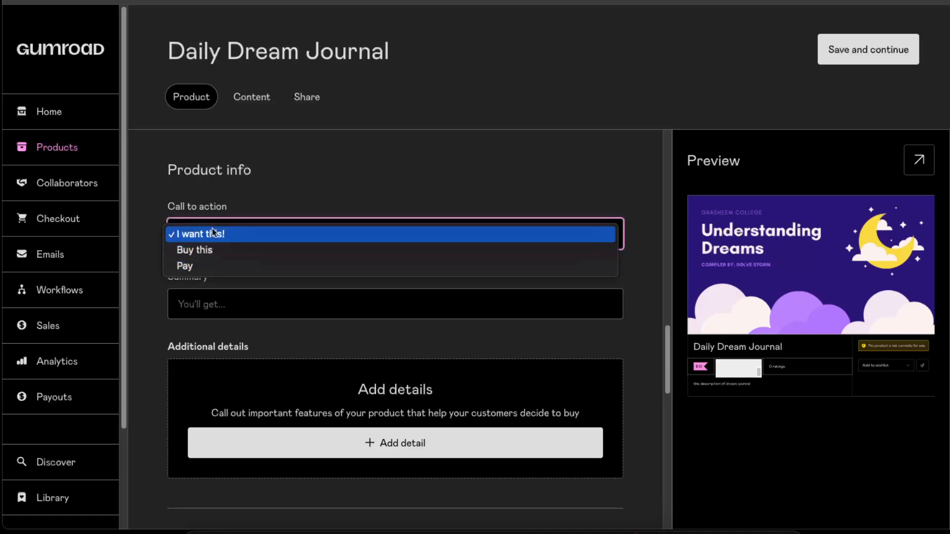
click(255, 249)
- Enter "dream journal with 300 daily entries" as the product summary
scroll(271, 255, down, 1)
click(269, 270)
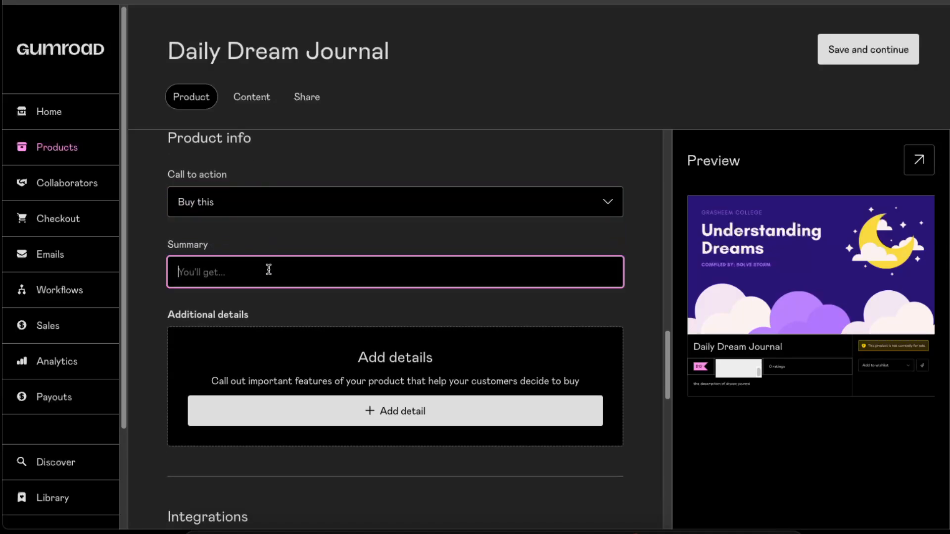
text(d)
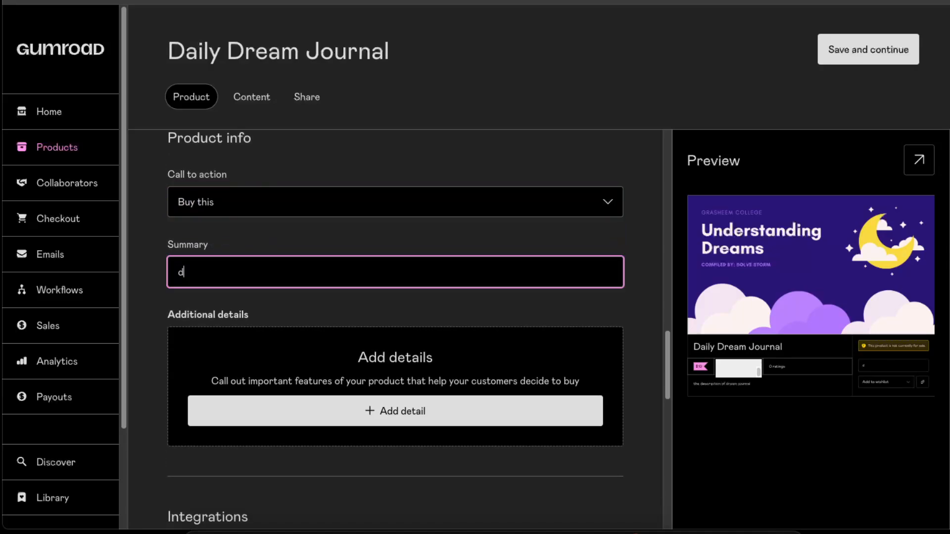
text(ream journal with 30)
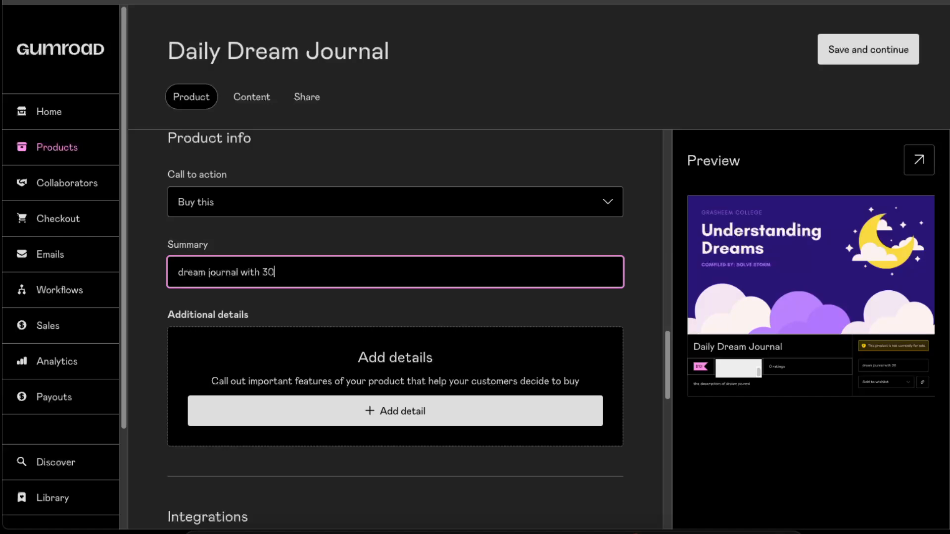
text(0 daily entries)
- Add an additional detail with the attribute "300 entries" and the value "$20"
scroll(326, 283, down, 2)
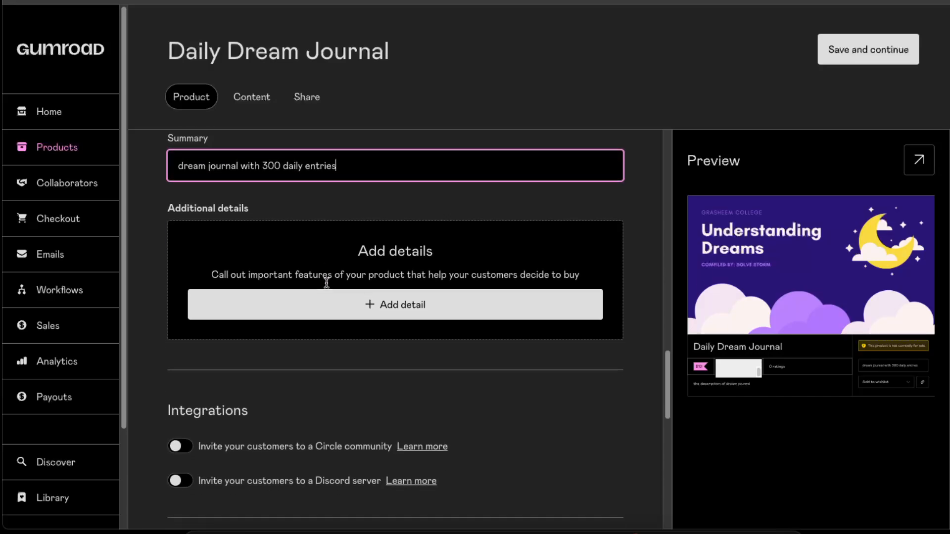
drag(248, 265, 559, 258)
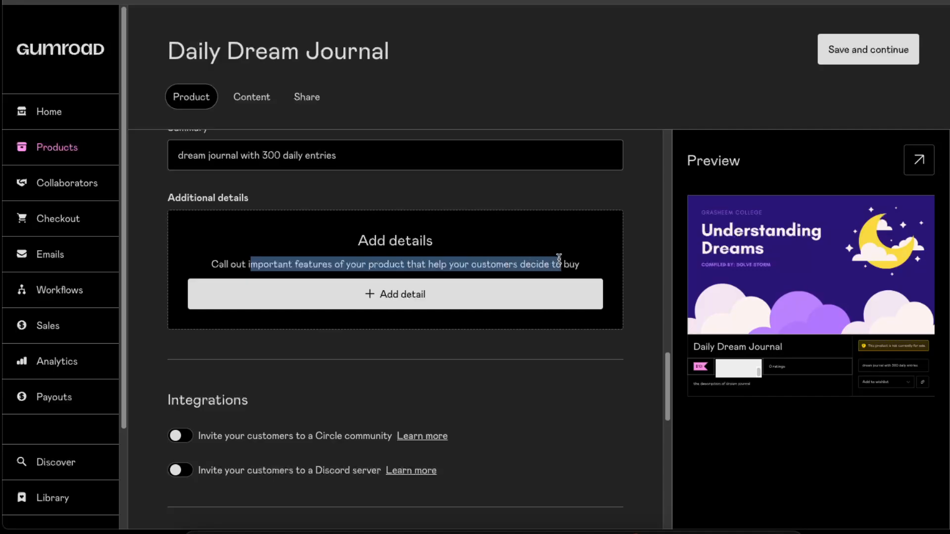
click(560, 258)
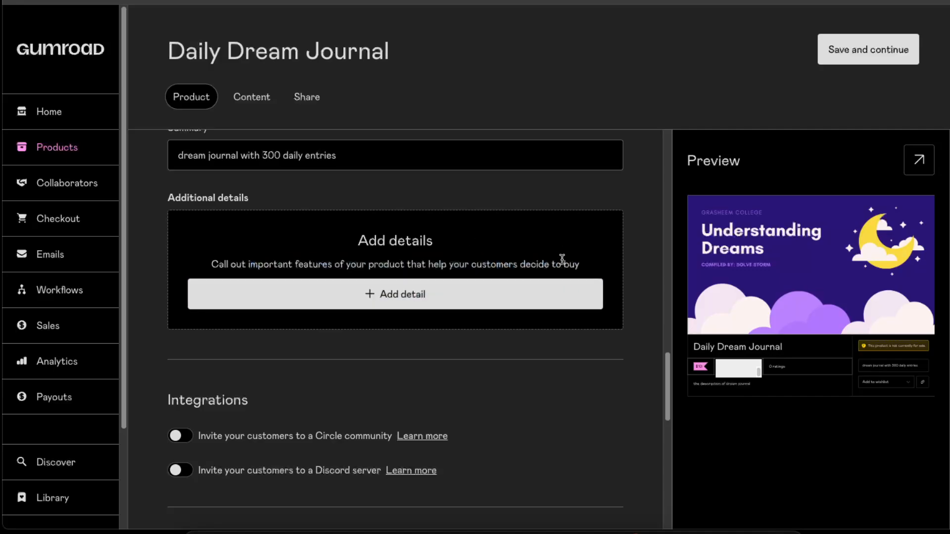
click(412, 303)
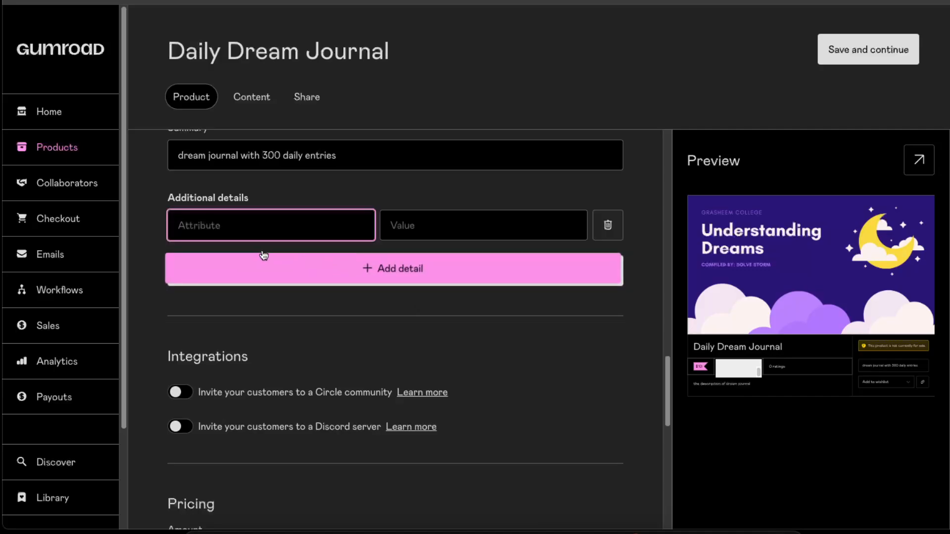
scroll(226, 224, up, 1)
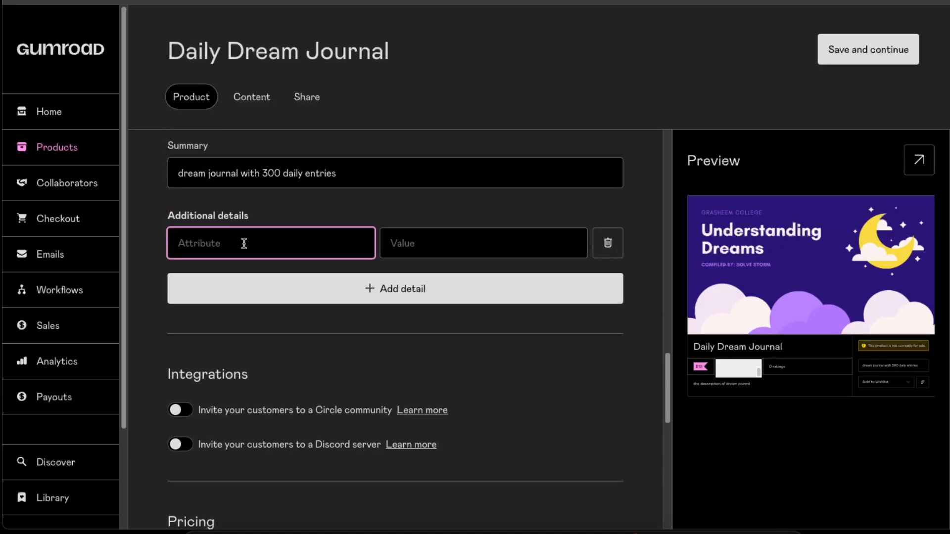
text(300 entries)
click(497, 243)
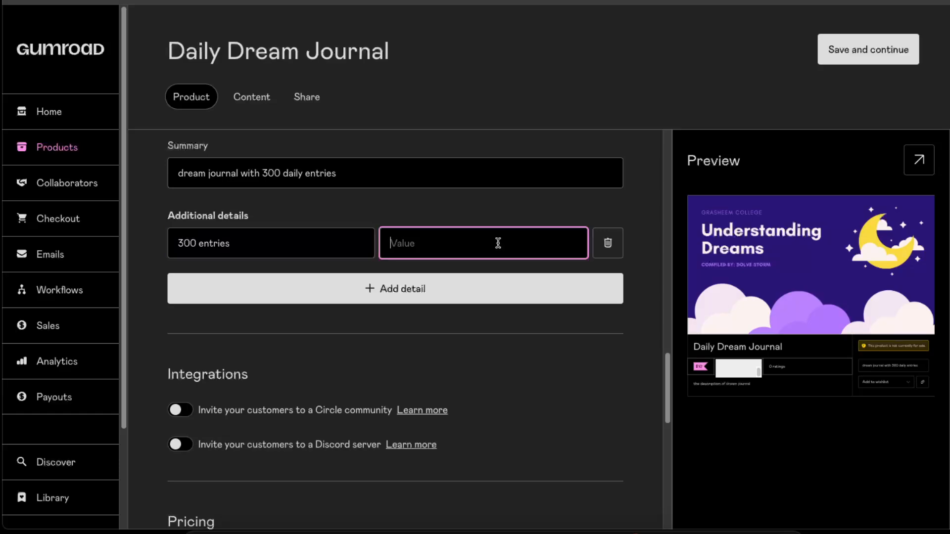
text($)
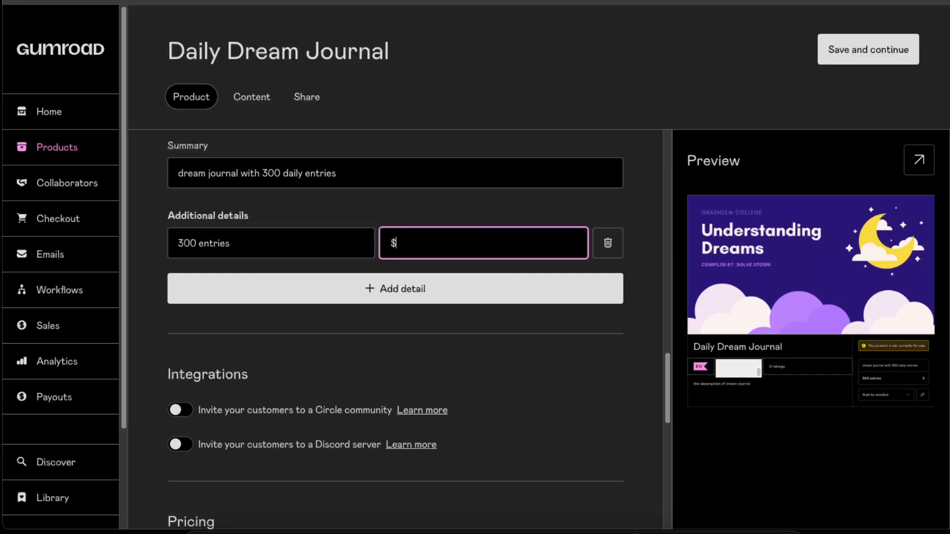
text(20)
click(612, 320)
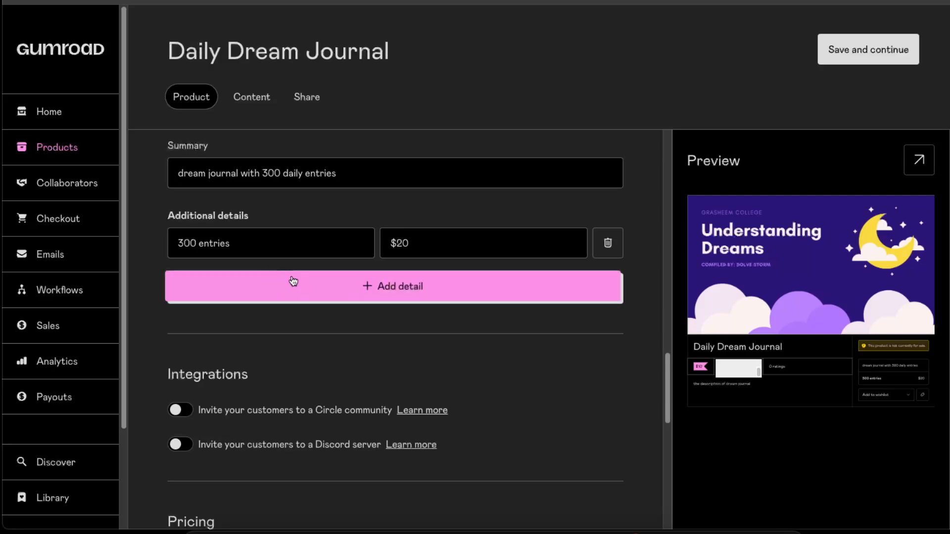
- Delete all additional details from the product, including the "300 entries" row
click(441, 295)
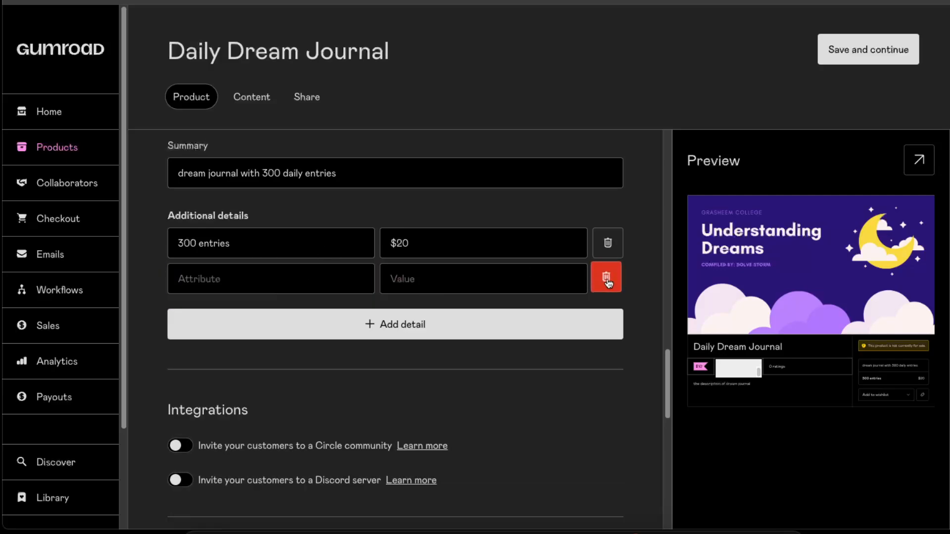
click(608, 279)
click(608, 242)
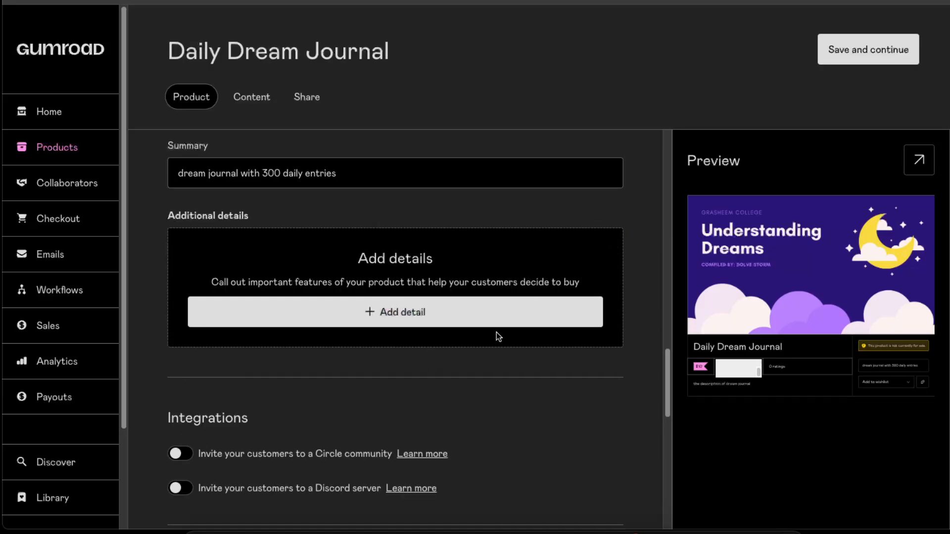
scroll(497, 333, down, 3)
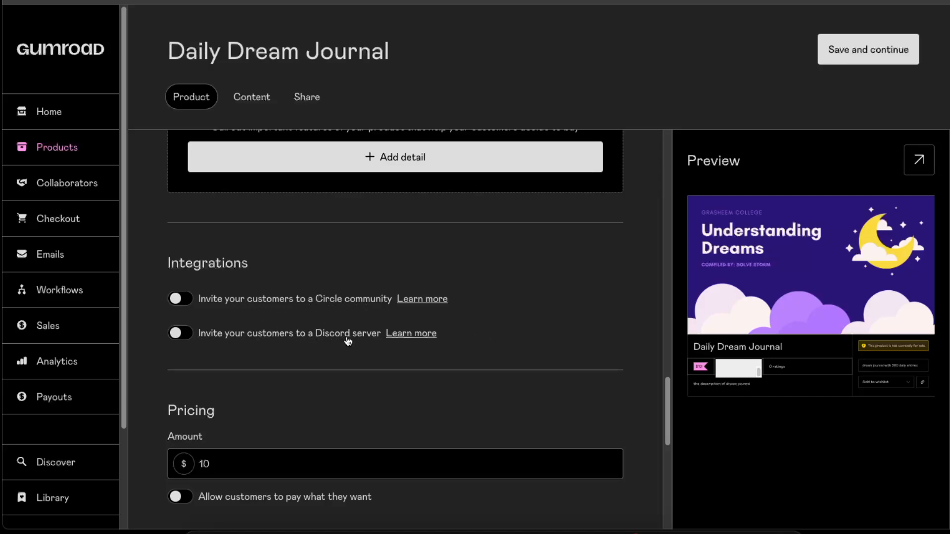
scroll(349, 336, down, 2)
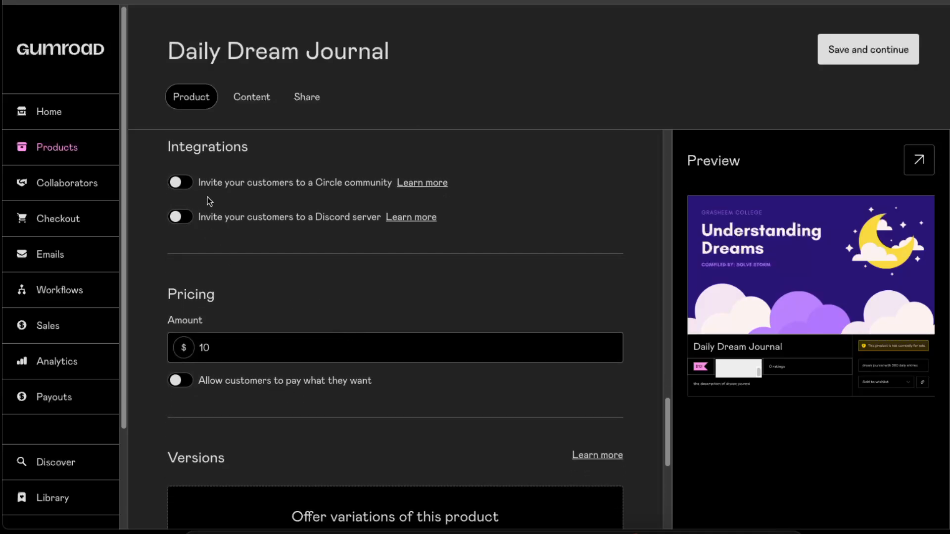
scroll(278, 268, down, 2)
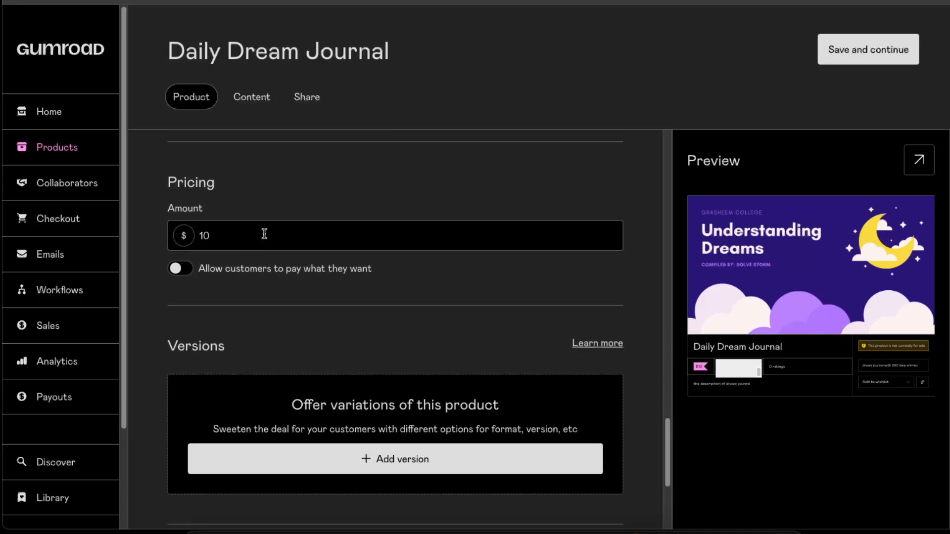
click(176, 270)
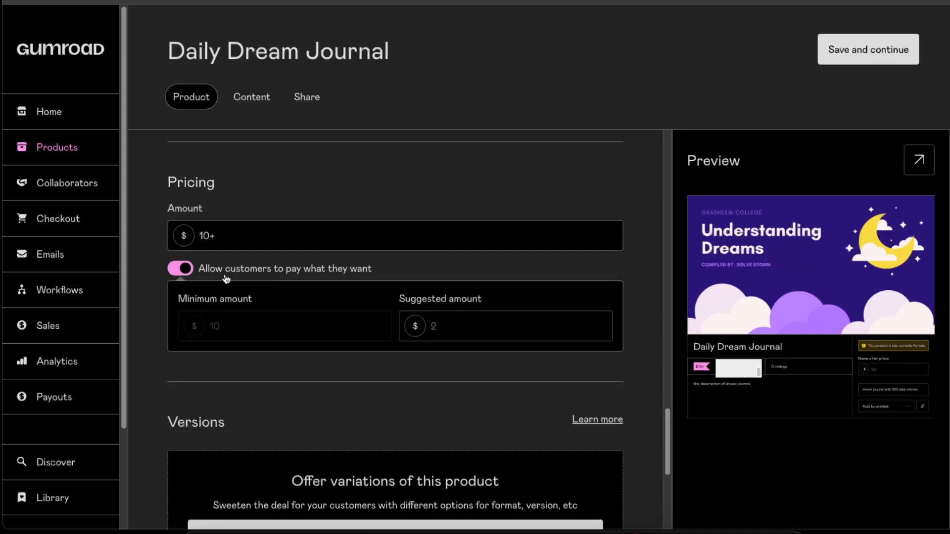
click(184, 270)
scroll(448, 299, down, 3)
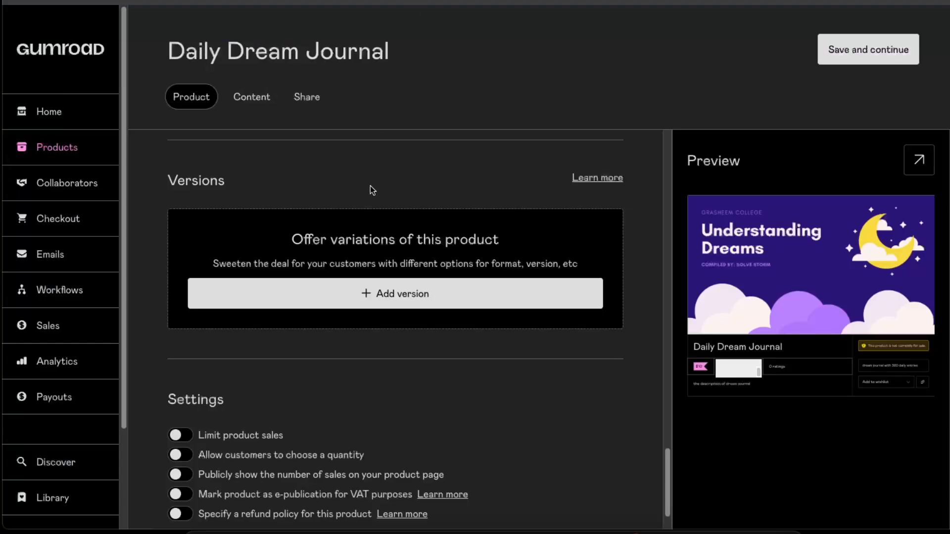
click(408, 287)
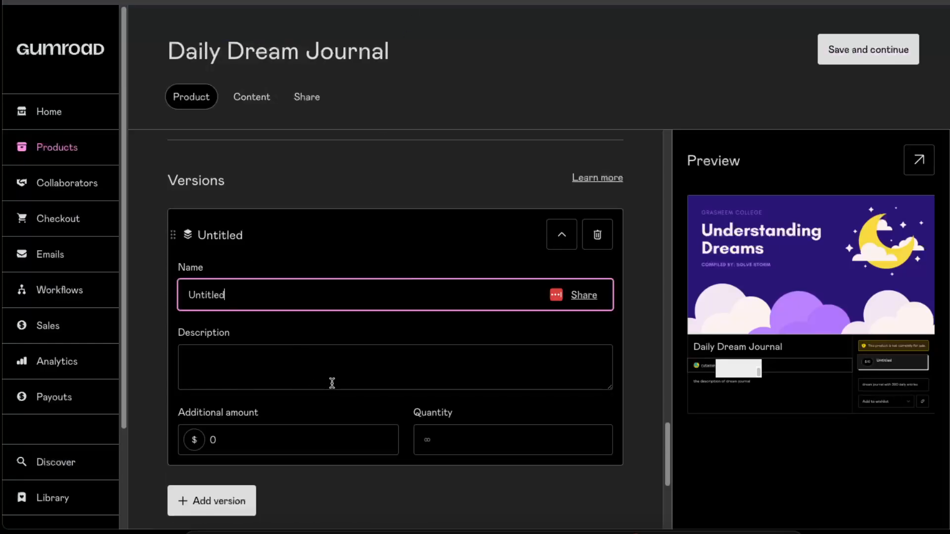
click(596, 220)
scroll(390, 298, down, 1)
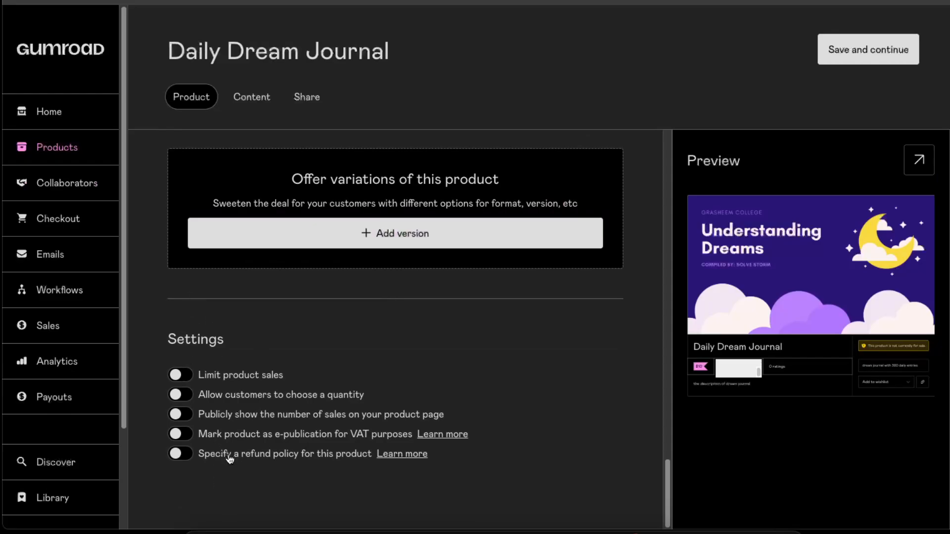
click(179, 454)
scroll(309, 460, down, 3)
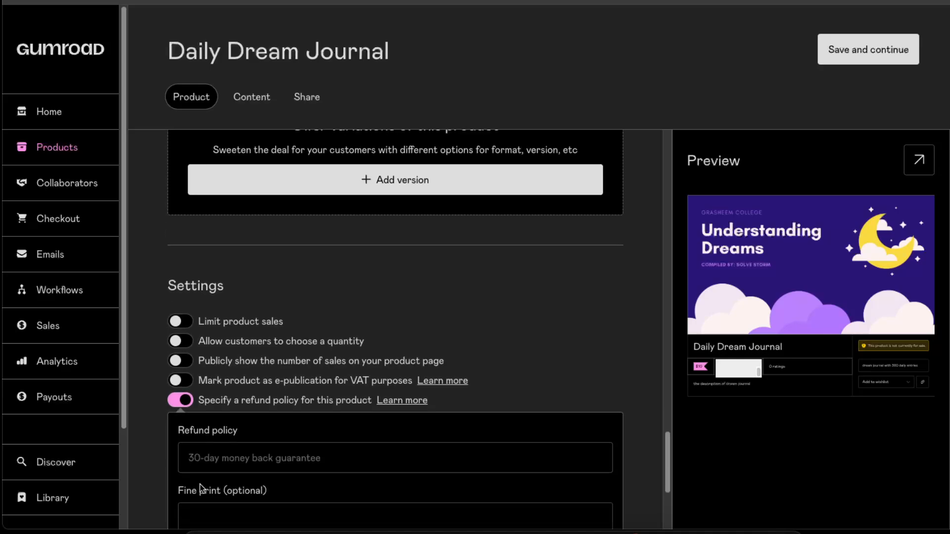
click(187, 347)
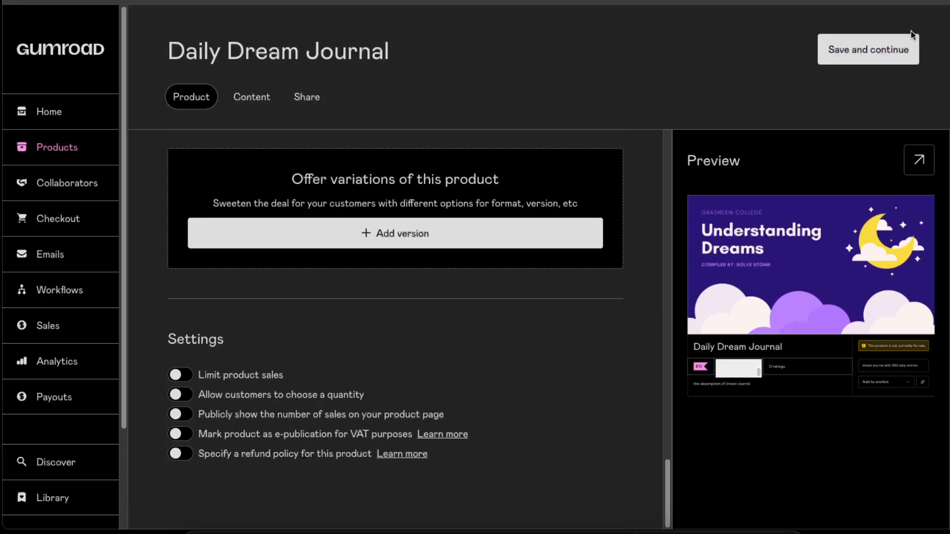
- Save the product settings and upload the PDF "Purple 3D Dream Journal Cover" from the computer as the product's content
click(892, 55)
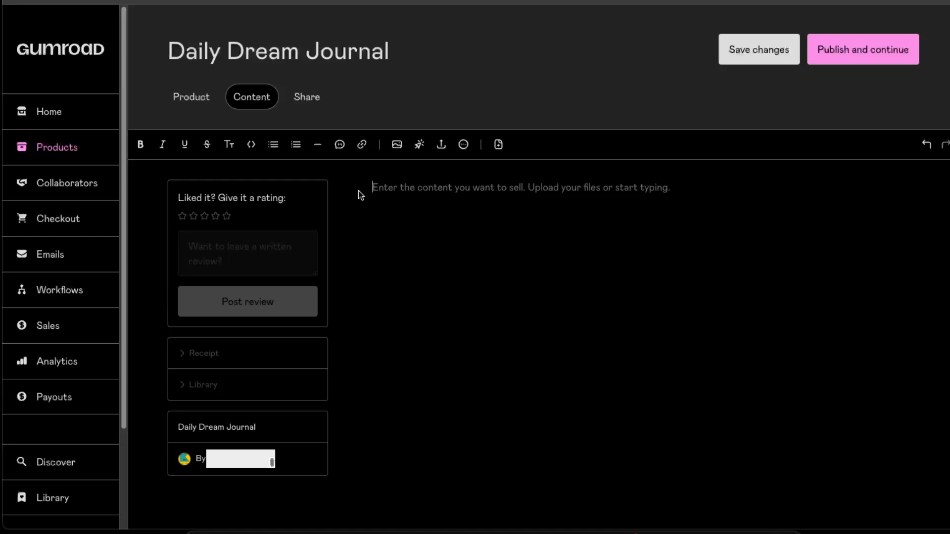
click(679, 186)
click(441, 144)
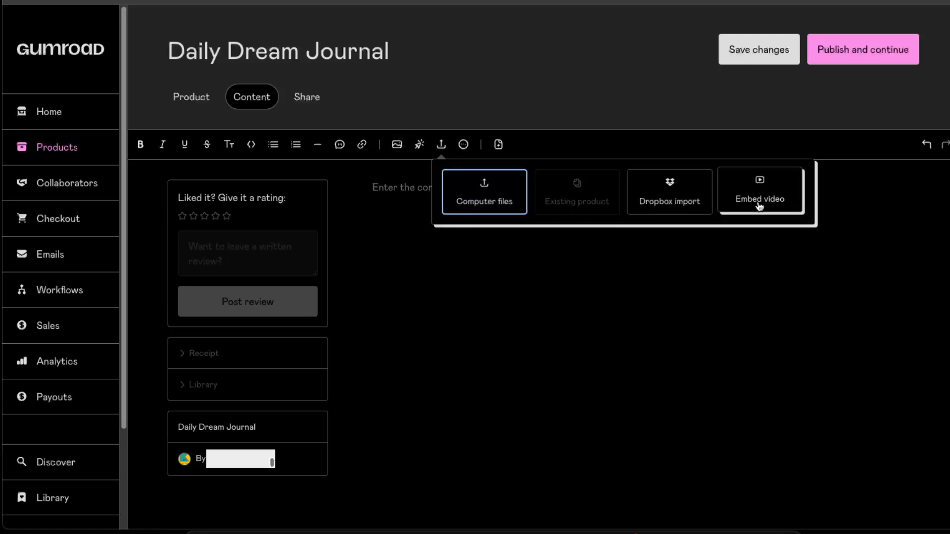
click(492, 197)
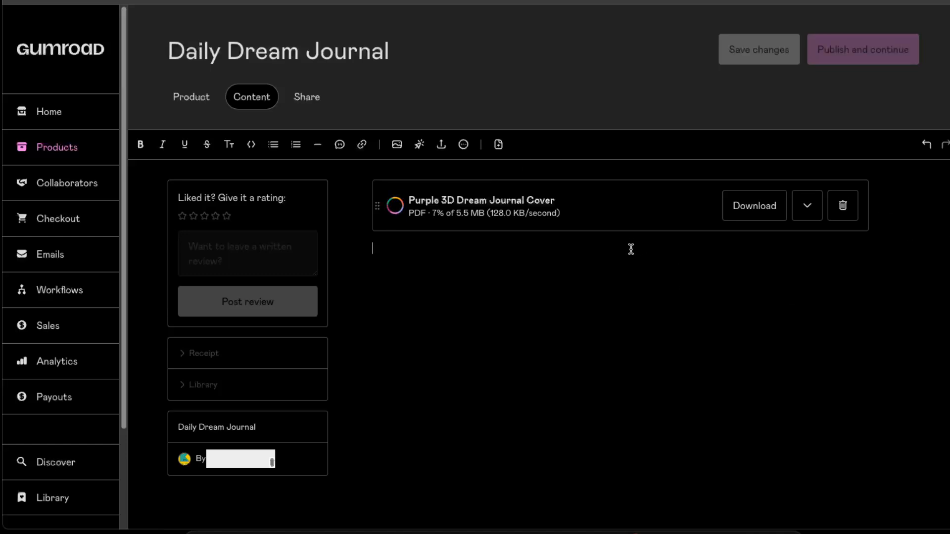
- Write "dream journal | daily entries for your dreams" below the uploaded PDF in the product content
text(dream jou)
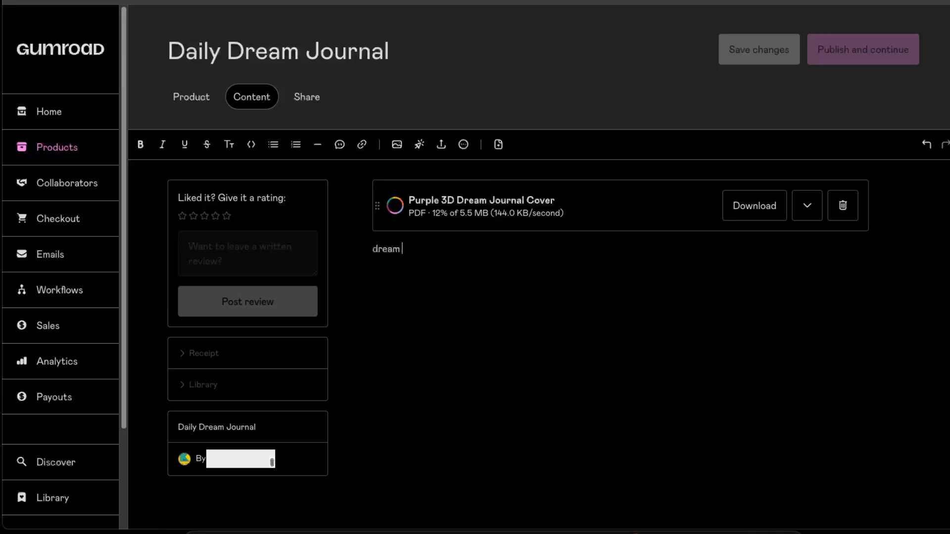
key(BackSpace)
key(BackSpace)
key(BackSpace)
text(journal)
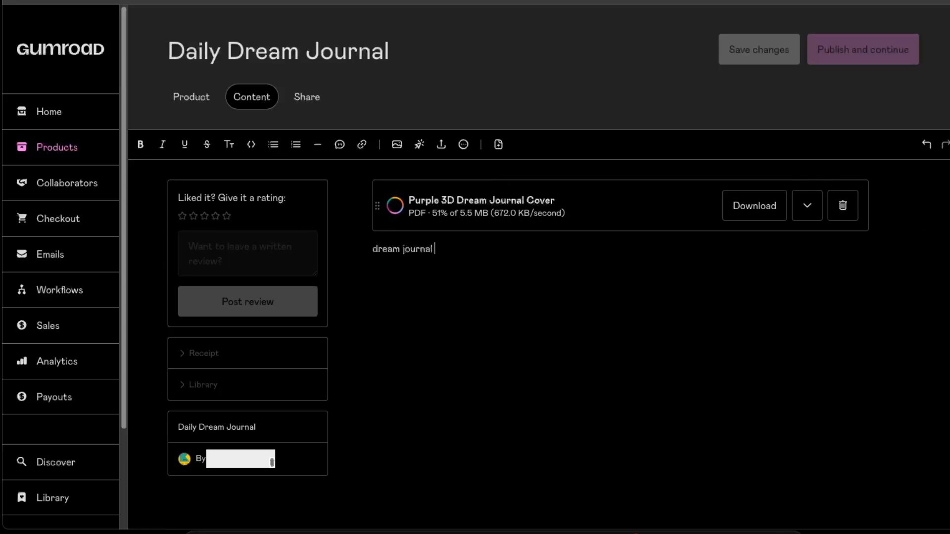
text( |)
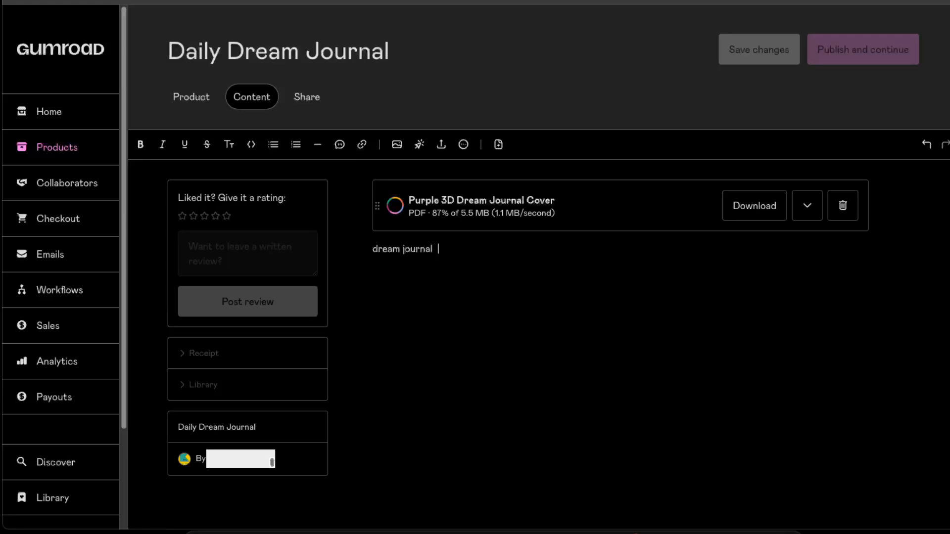
text( daily entrie)
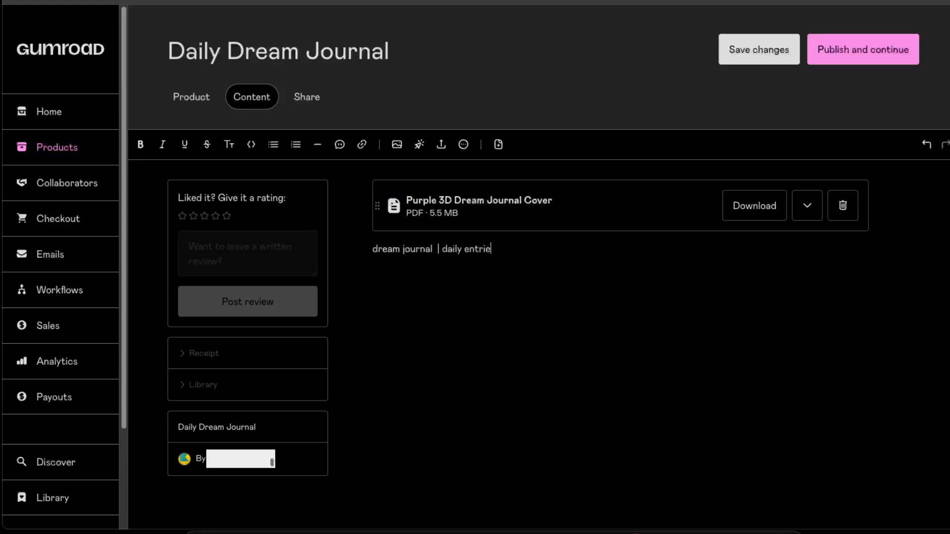
text(s for your dreamas)
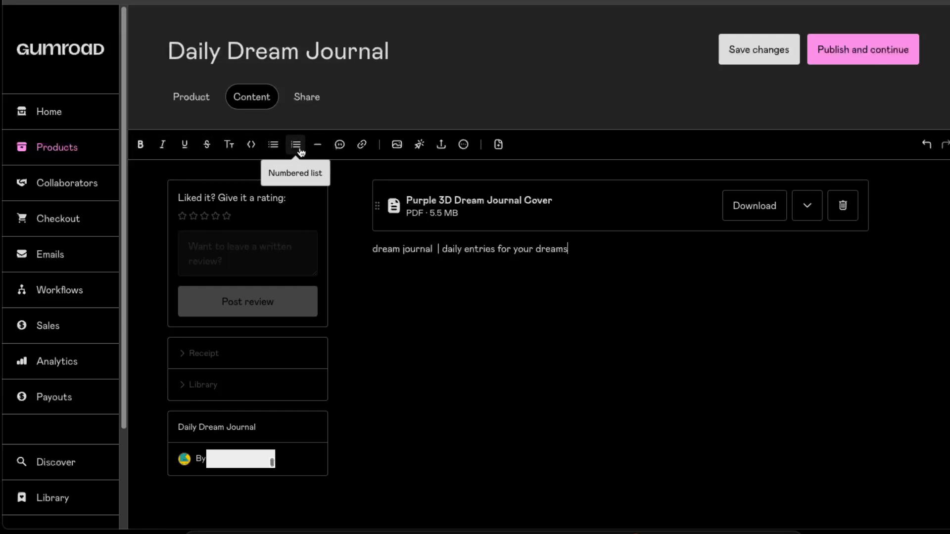
click(427, 150)
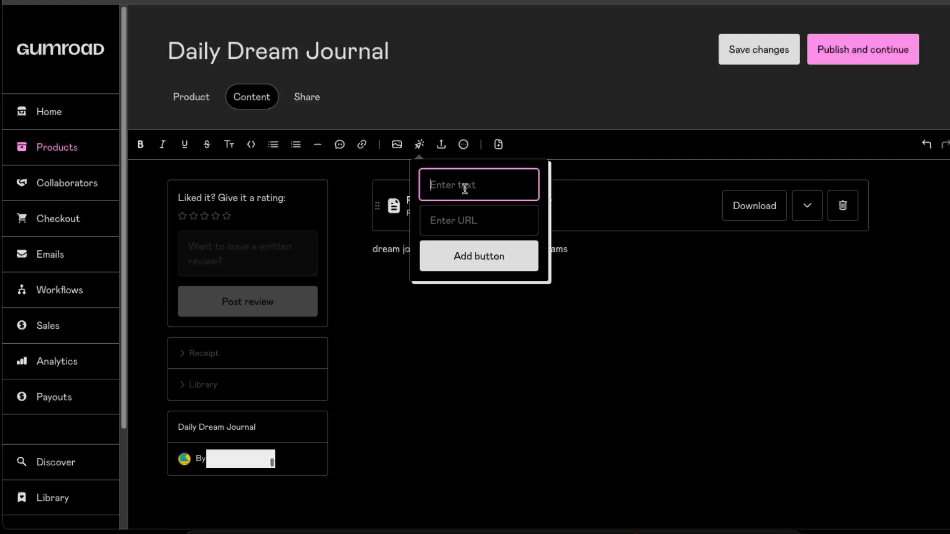
text(subscribe)
click(488, 223)
text(www.yout)
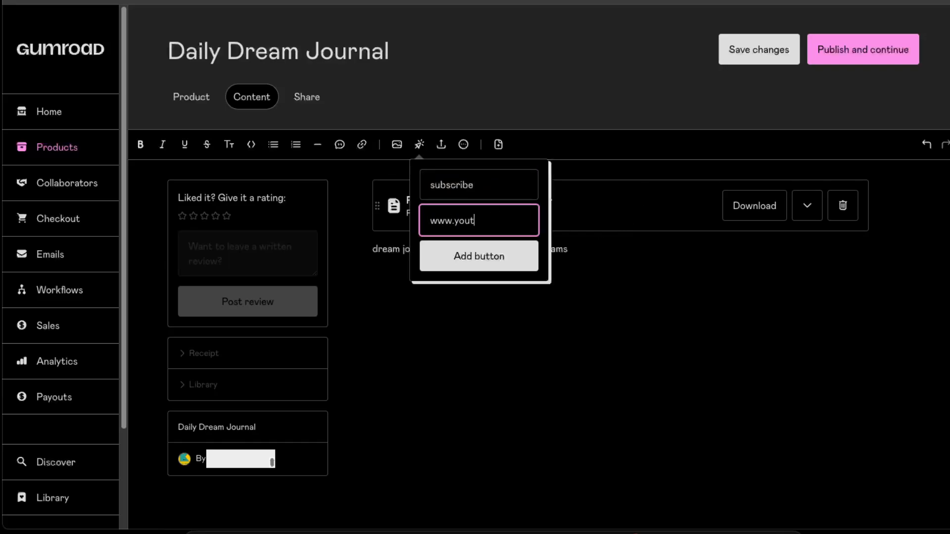
key(BackSpace)
key(BackSpace)
key(BackSpace)
key(BackSpace)
key(BackSpace)
key(BackSpace)
key(BackSpace)
triple_click(490, 187)
key(BackSpace)
click(640, 278)
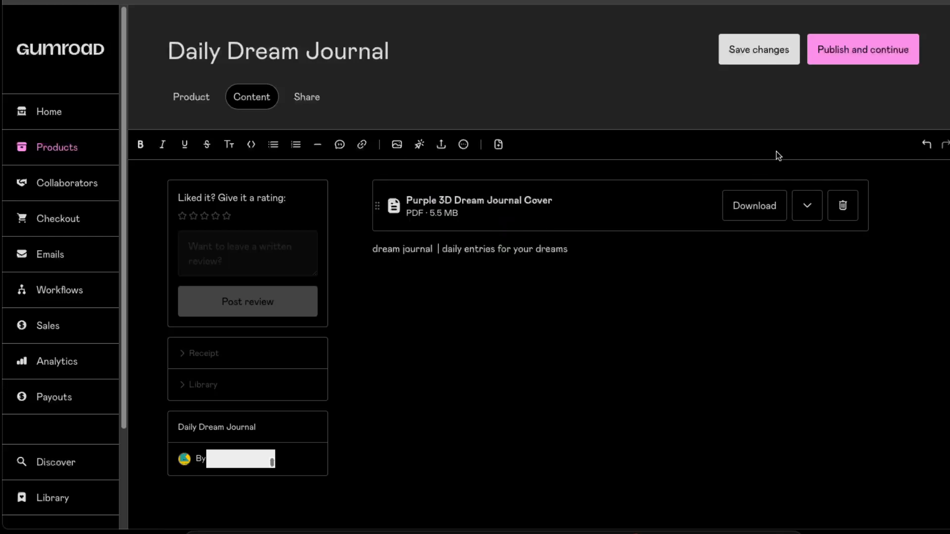
- Publish the product and copy its share URL
click(872, 57)
scroll(399, 346, down, 1)
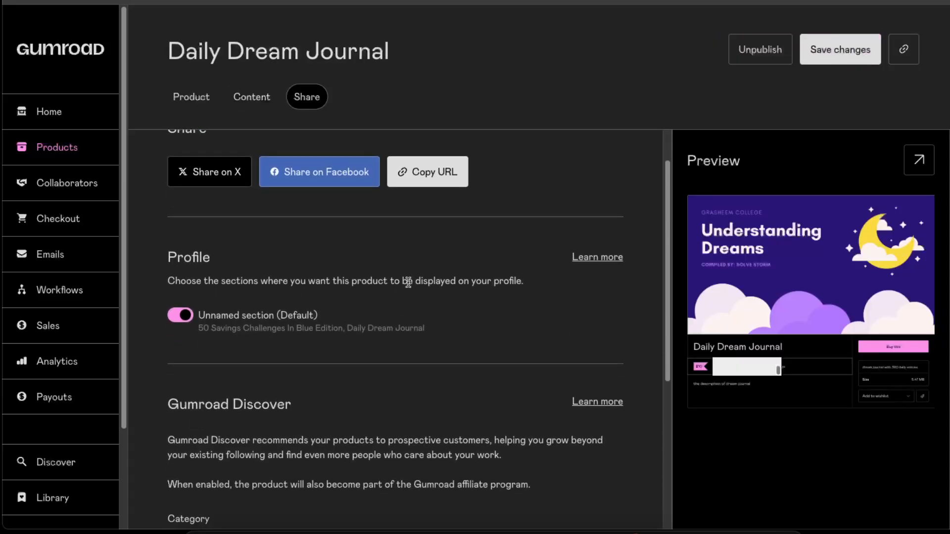
scroll(408, 283, down, 2)
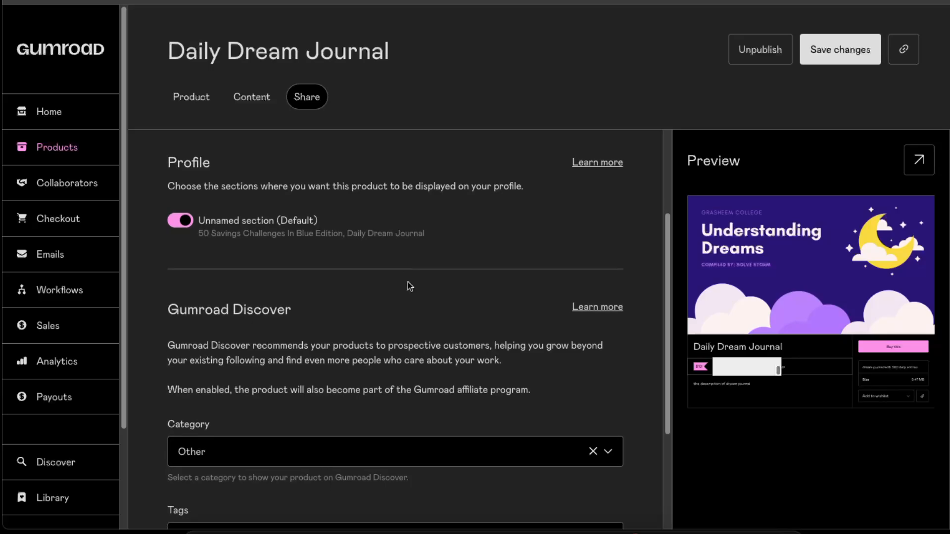
scroll(409, 284, up, 3)
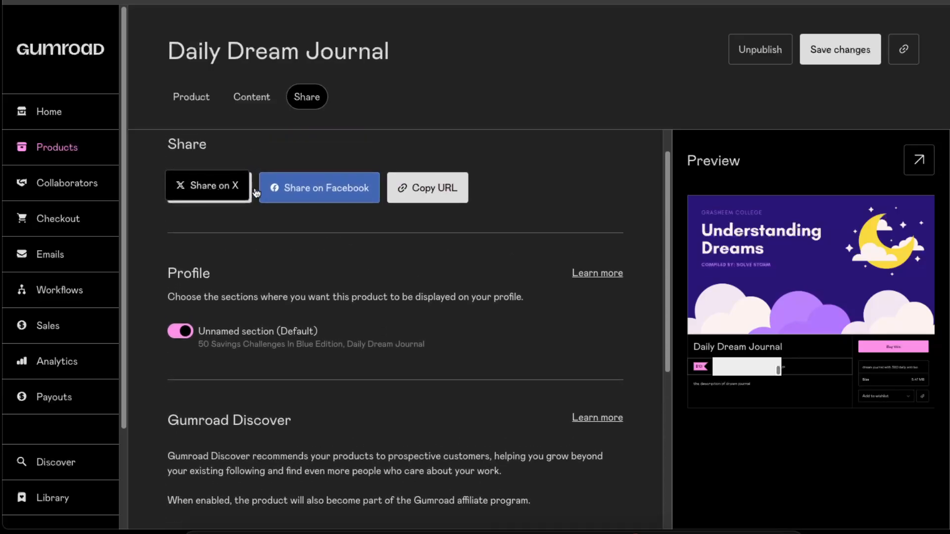
click(414, 191)
- Review the published product's profile section and Gumroad Discover settings, including the available categories, tags and visibility options
scroll(467, 234, down, 1)
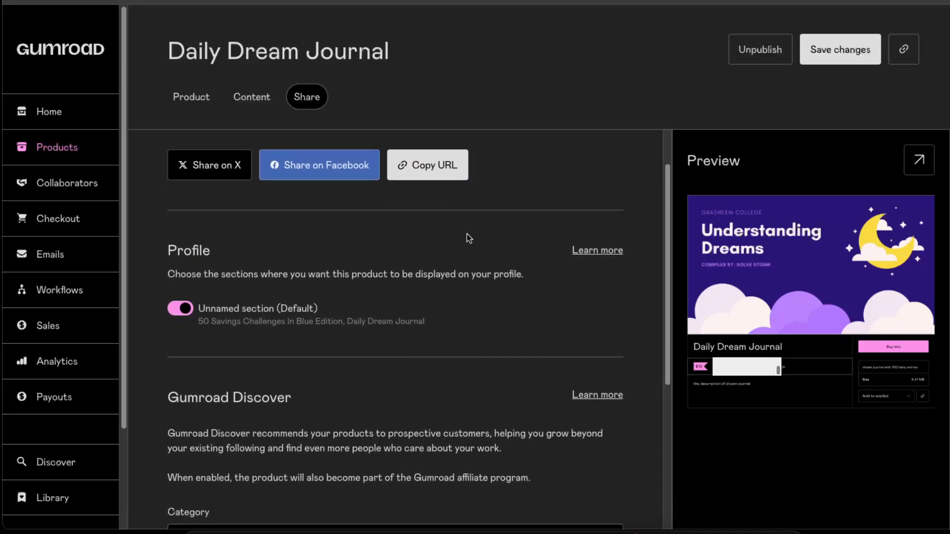
scroll(467, 235, down, 3)
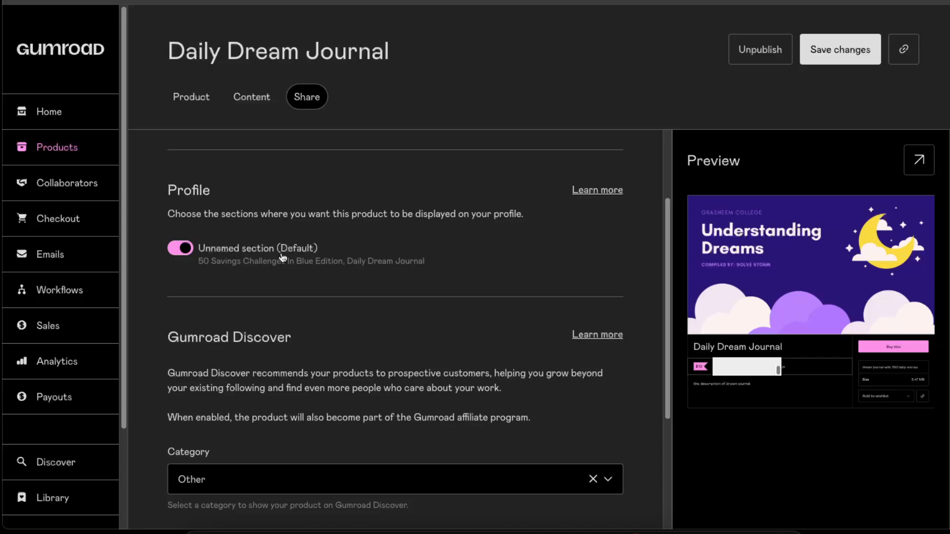
scroll(375, 249, down, 5)
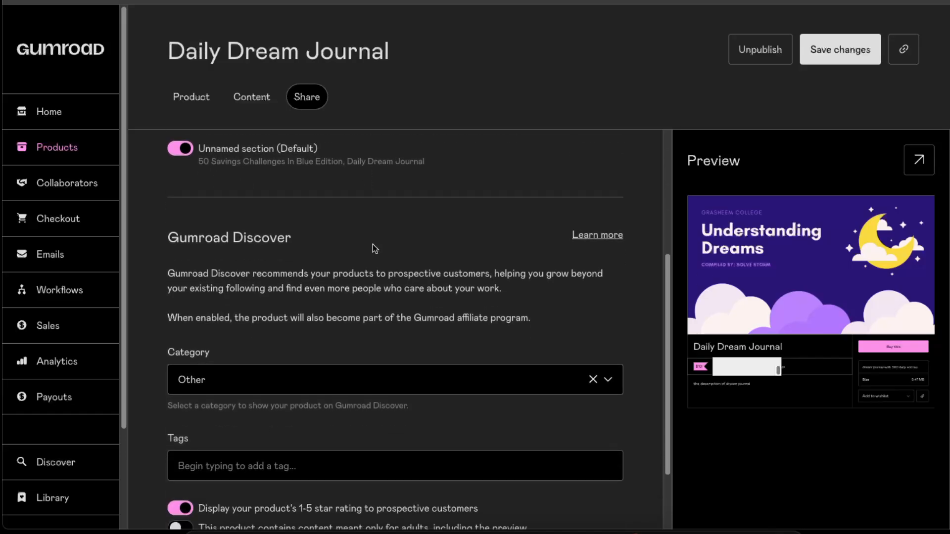
scroll(242, 308, down, 3)
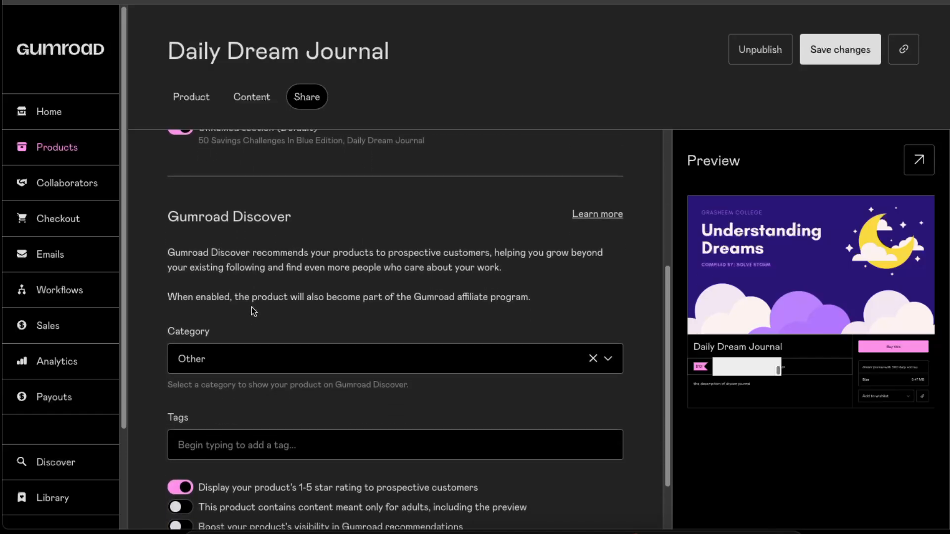
click(254, 317)
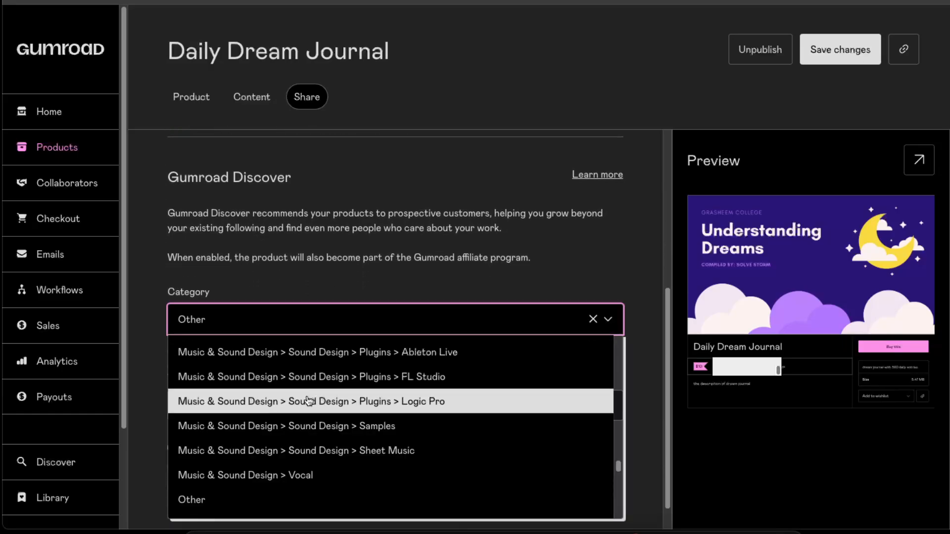
click(381, 266)
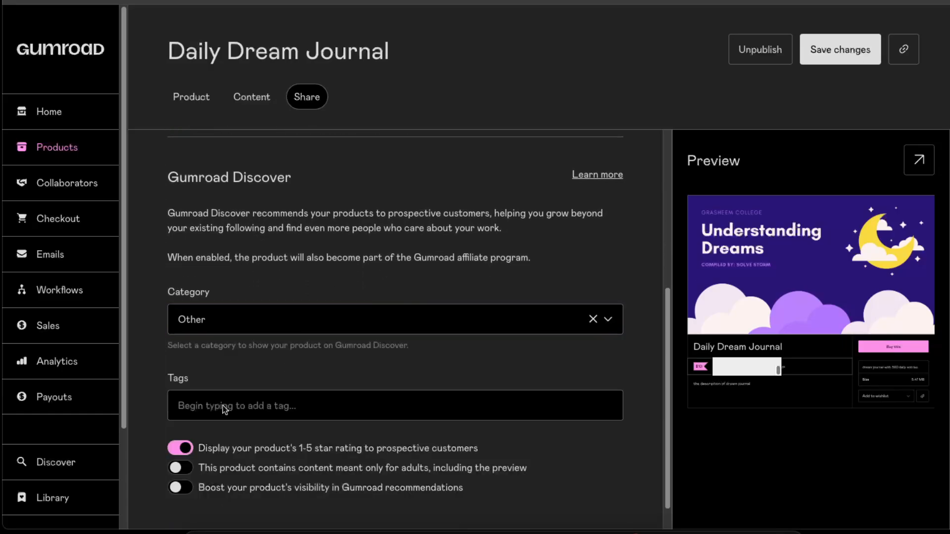
scroll(279, 410, down, 2)
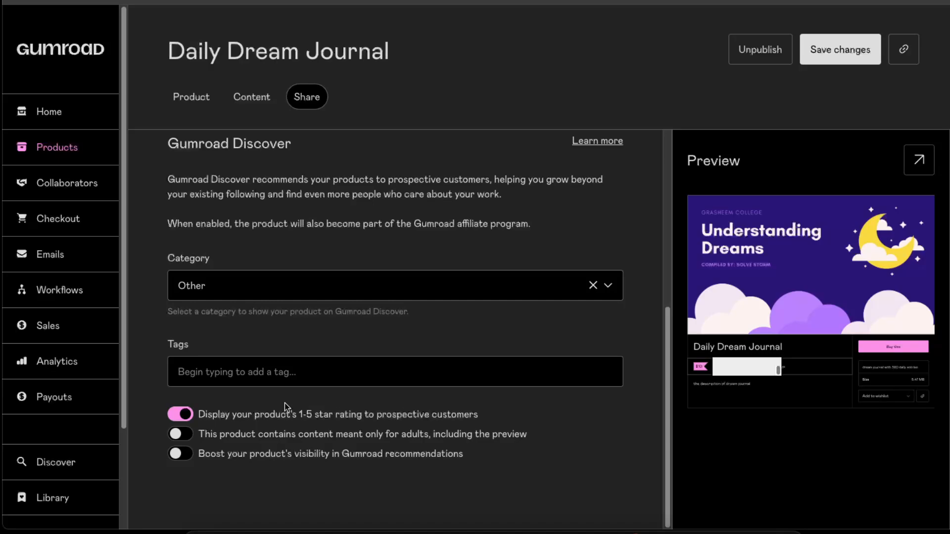
scroll(405, 368, up, 1)
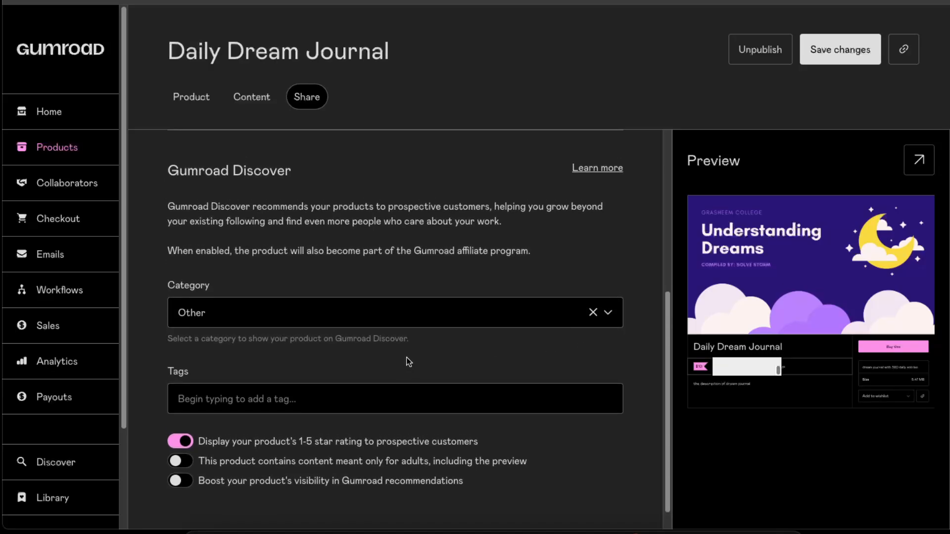